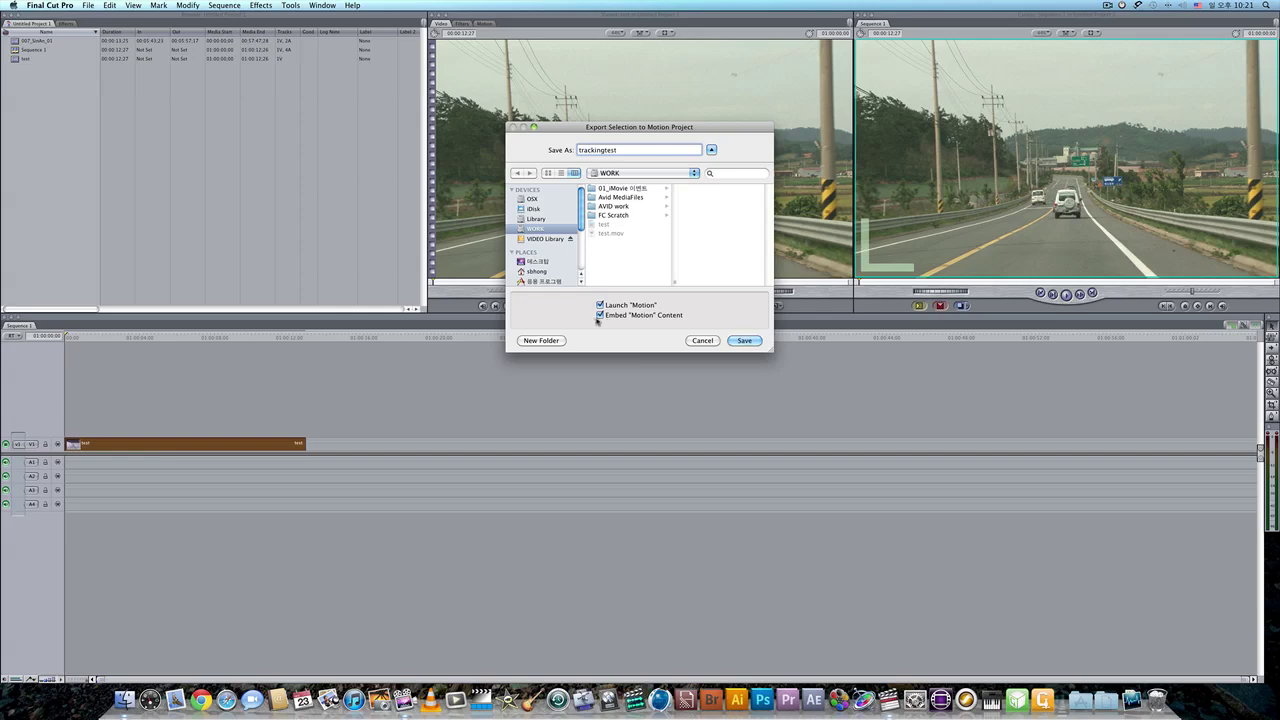
- Export the selection as the Motion project trackingtest and select the test clip inside Group 1 in the timeline
left_click(742, 340)
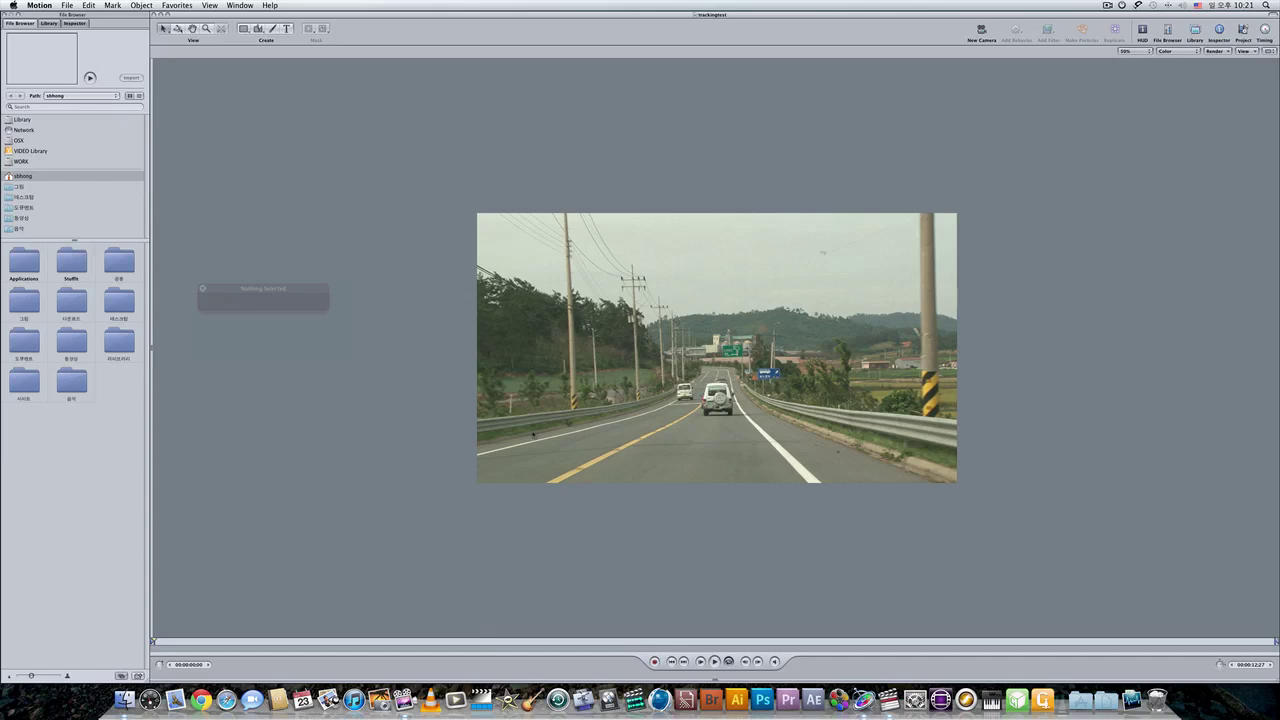
key("super+7")
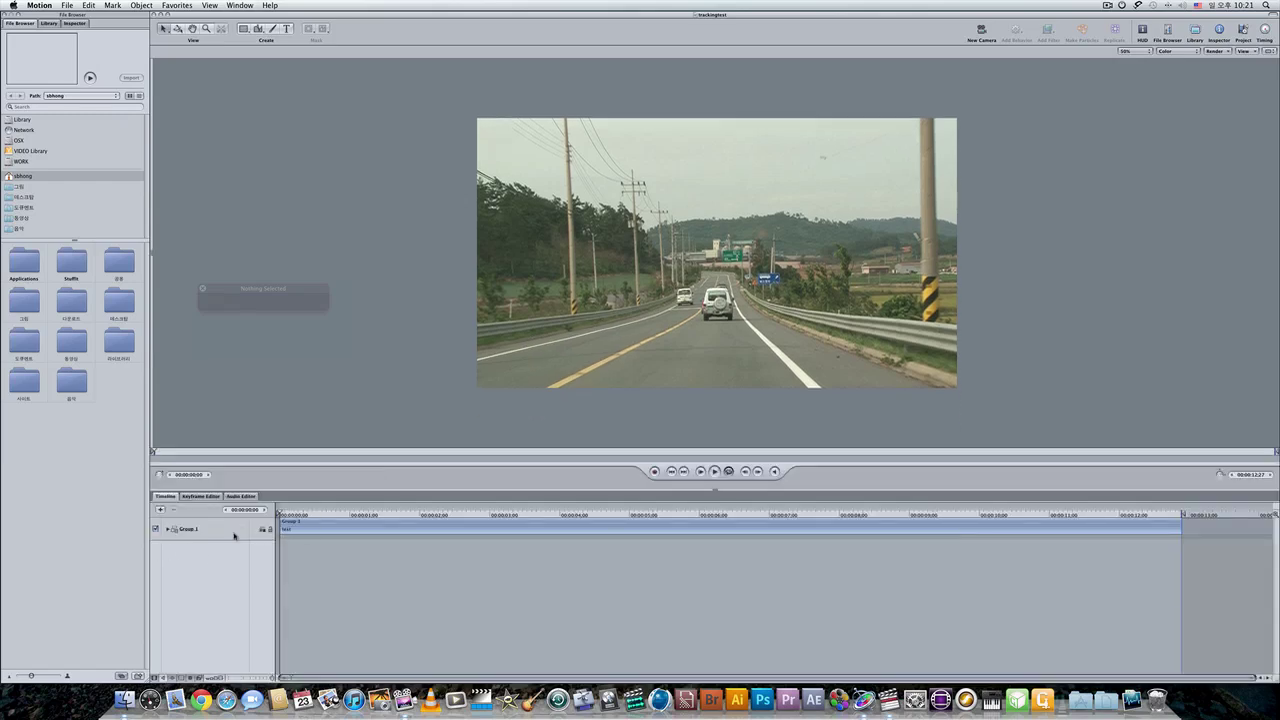
left_click(241, 529)
key("Right")
key("Down")
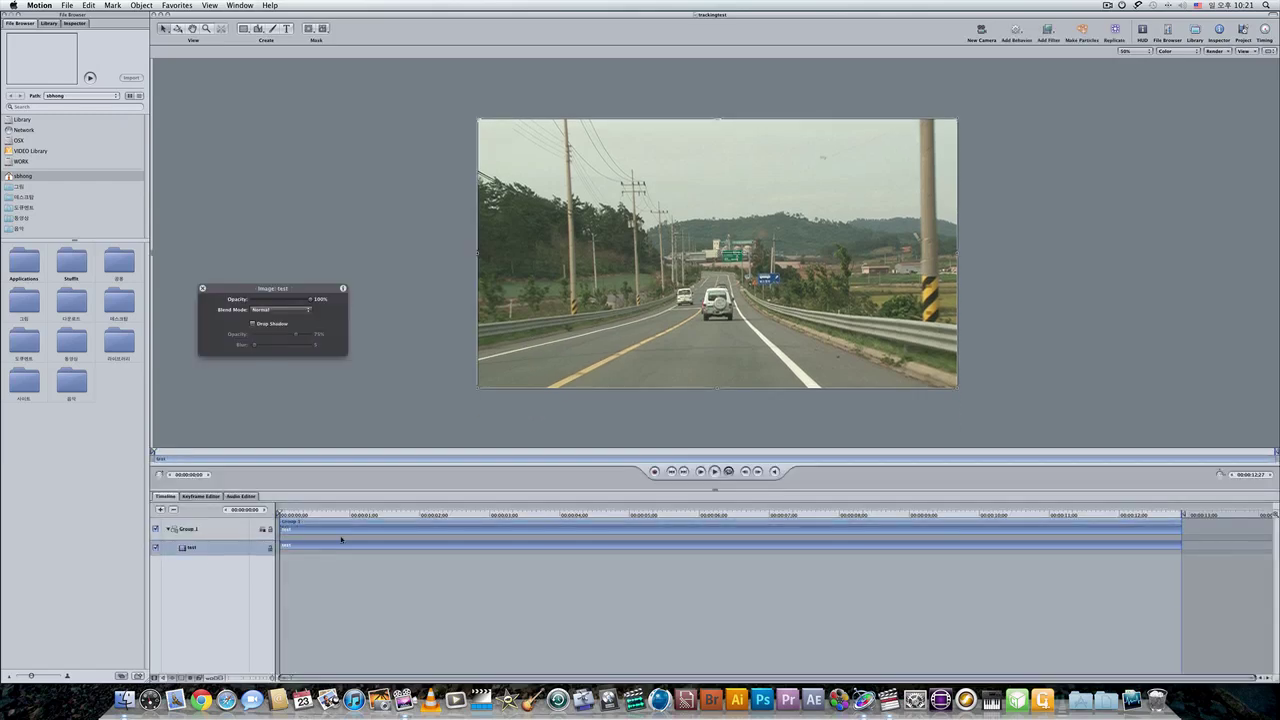
key("a")
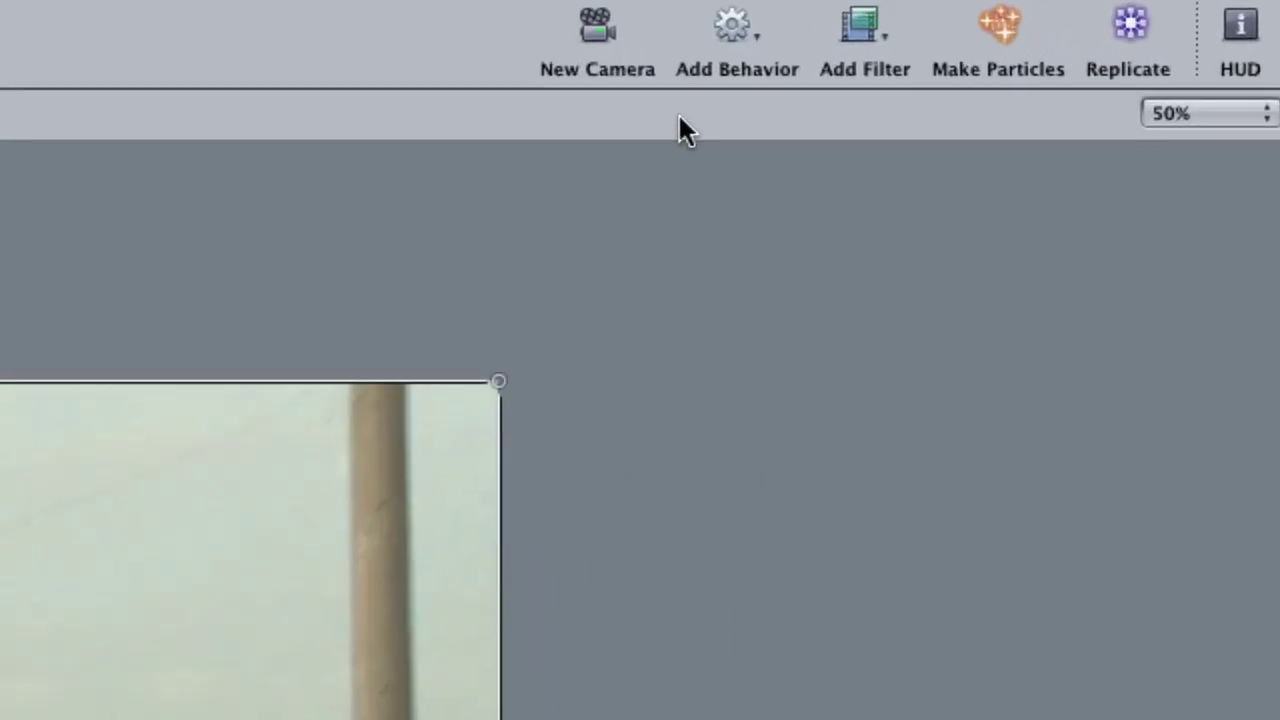
left_click(738, 30)
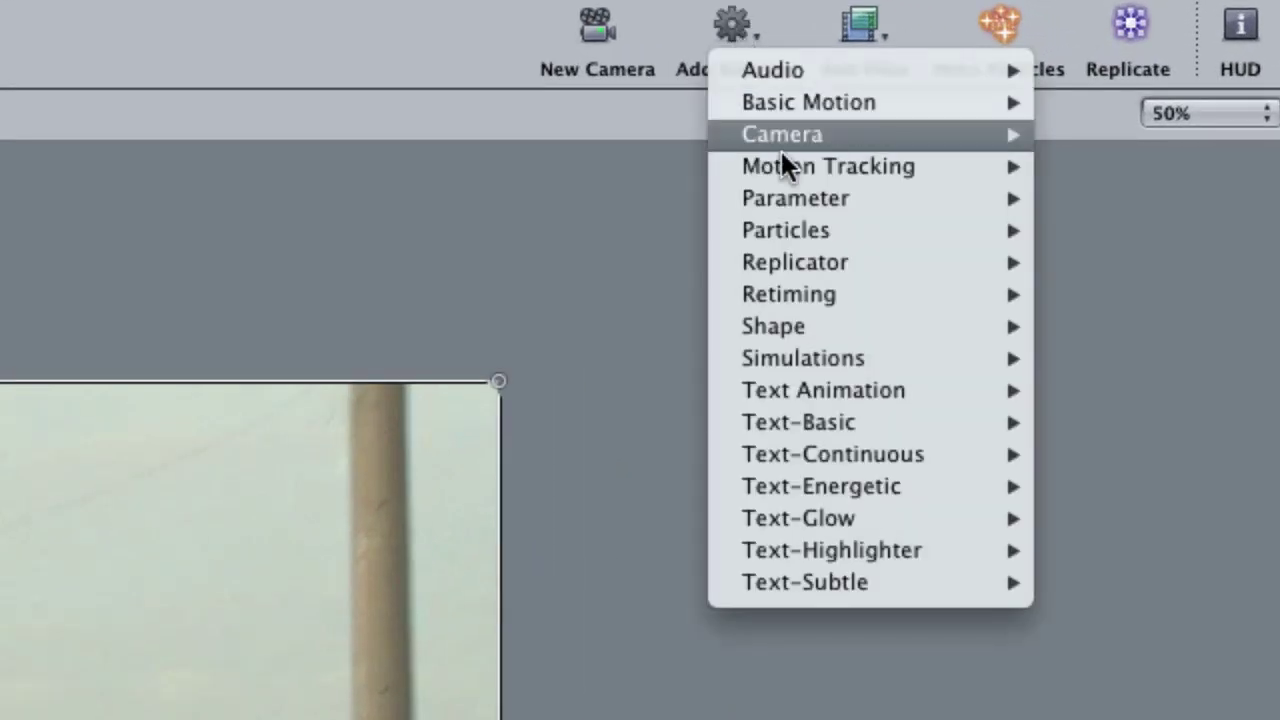
mouse_move(781, 173)
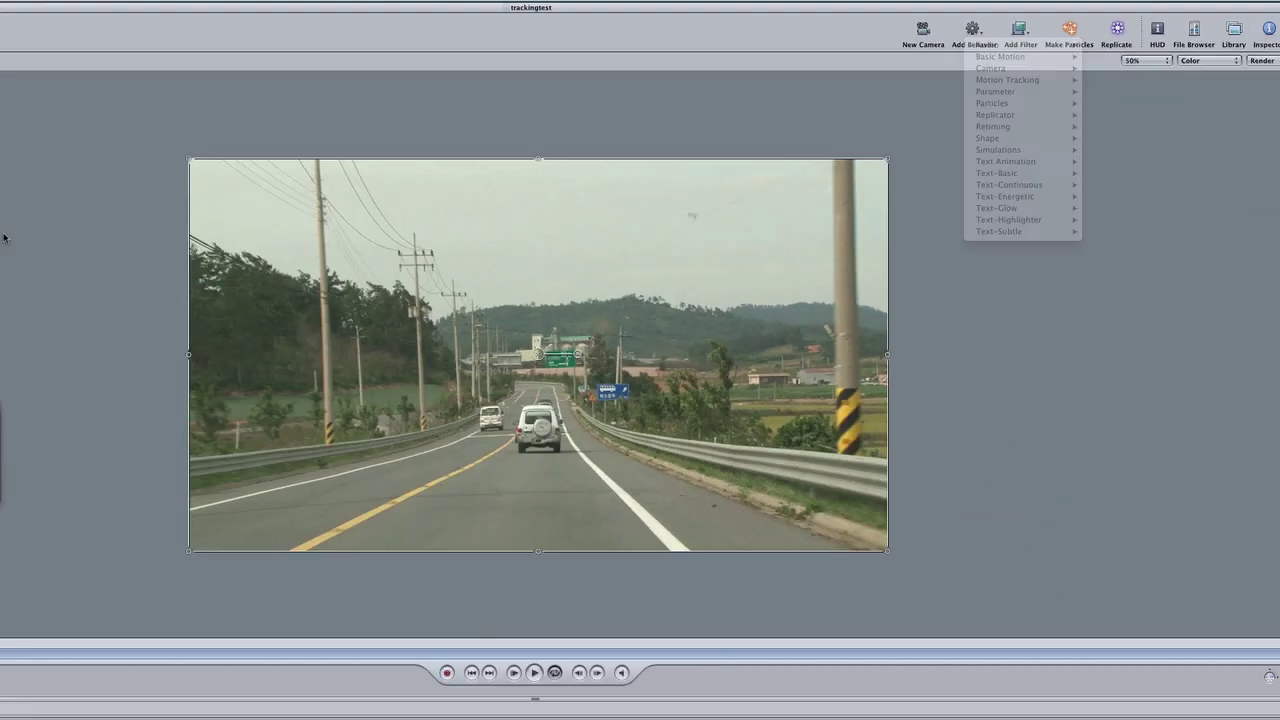
key("Escape")
- Add a text layer reading "tracking" over the white vehicle in the footage
left_click(287, 29)
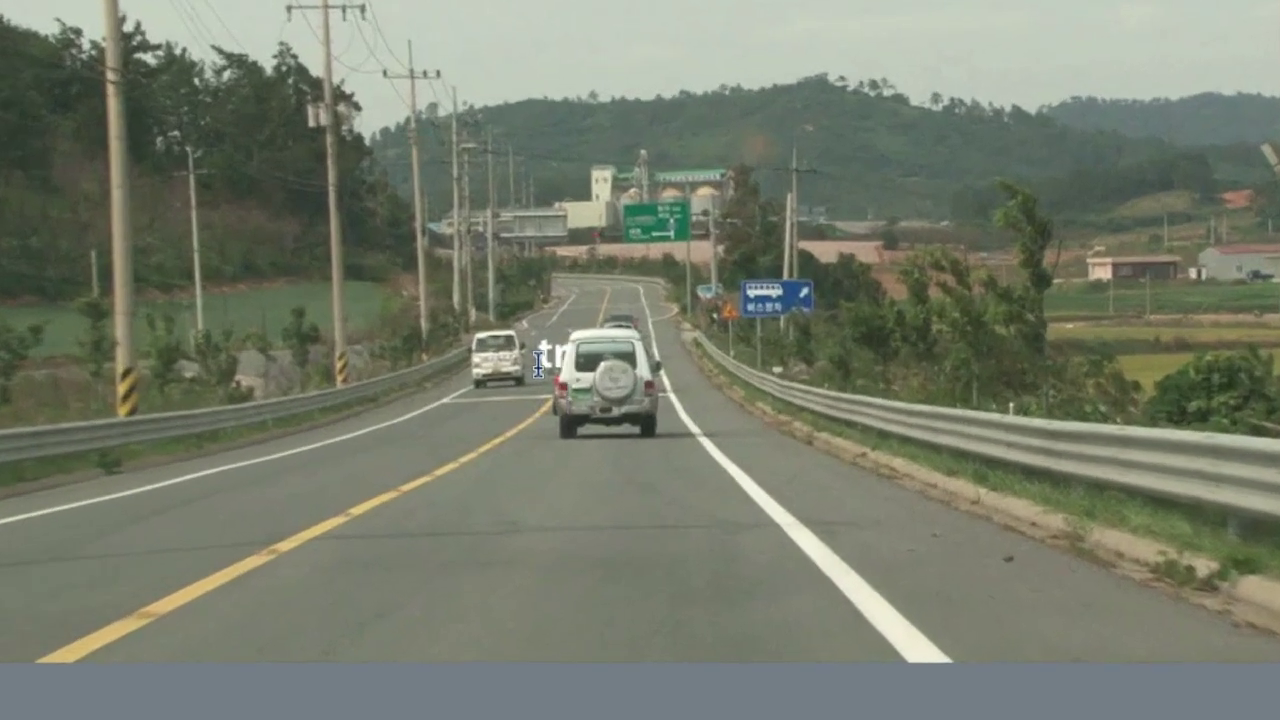
type("tracking")
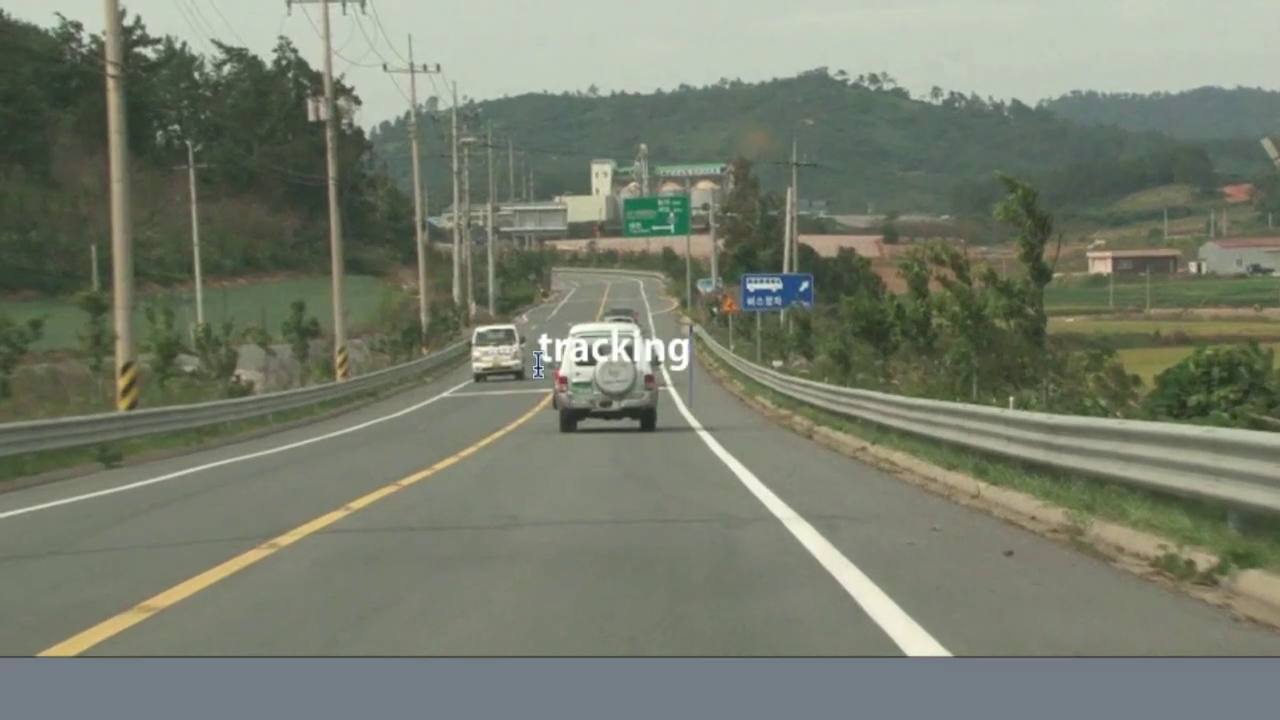
key("Escape")
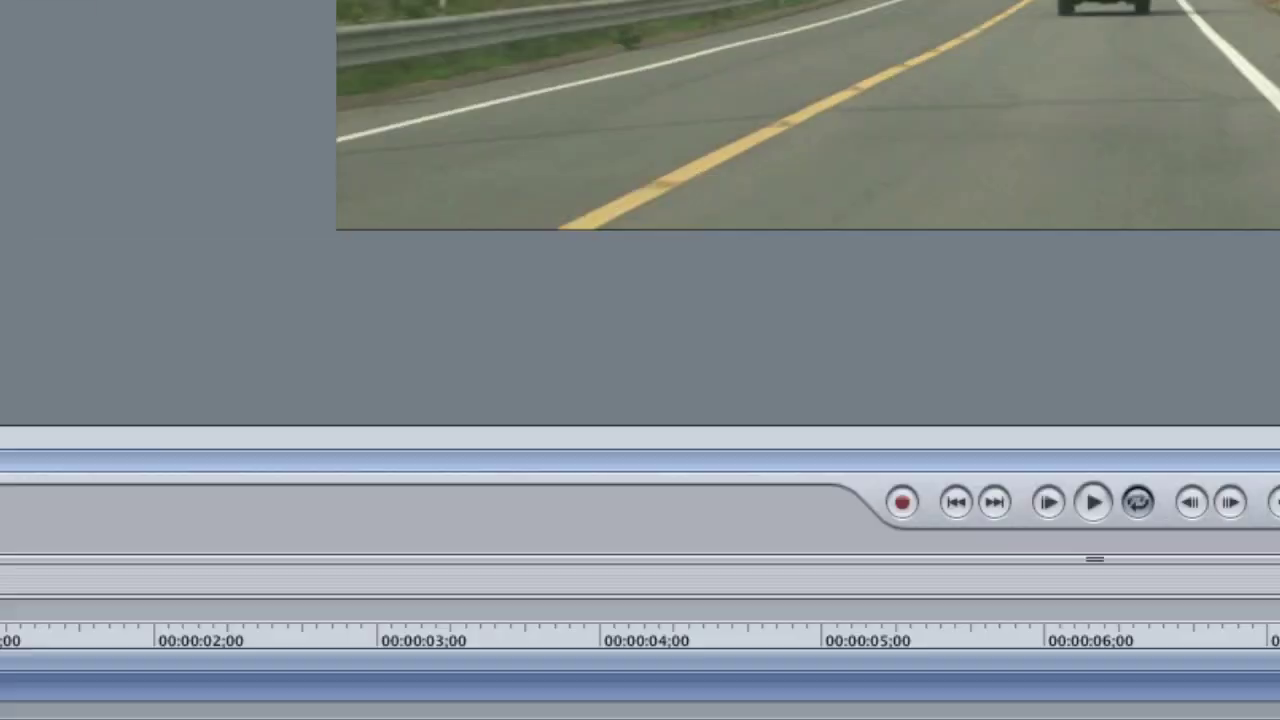
left_click(391, 122)
mouse_move(499, 268)
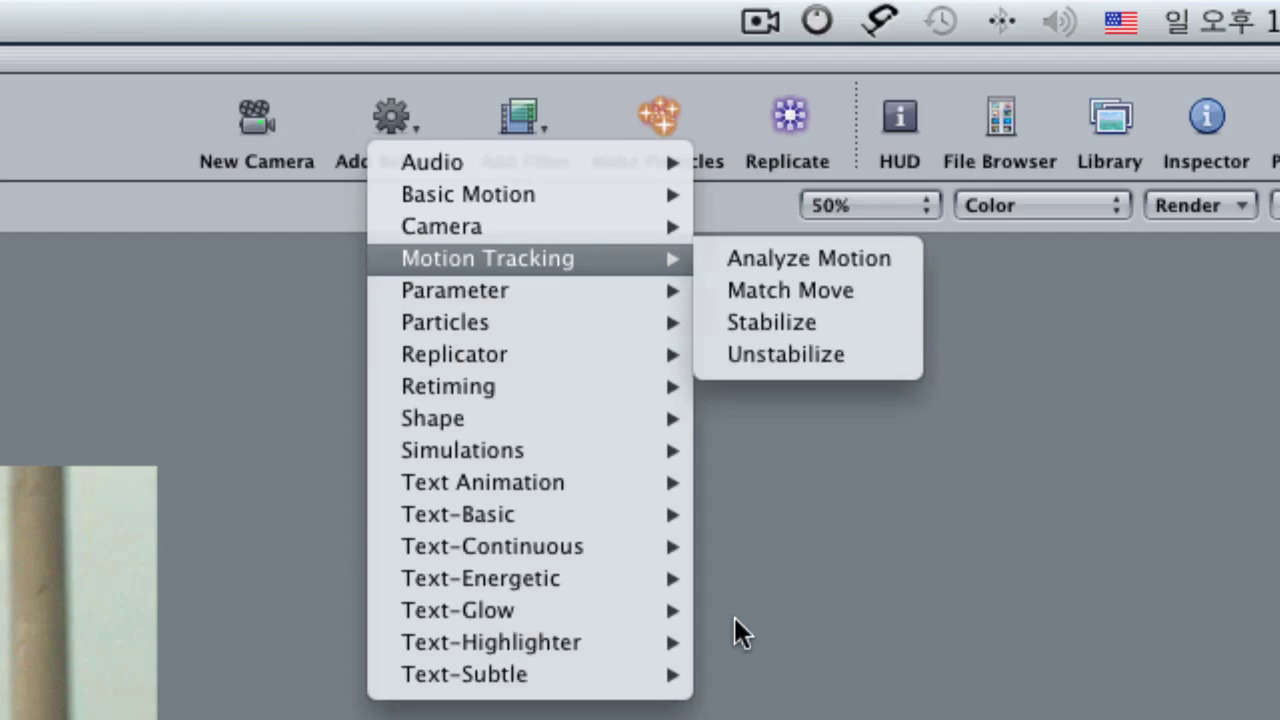
key("Escape")
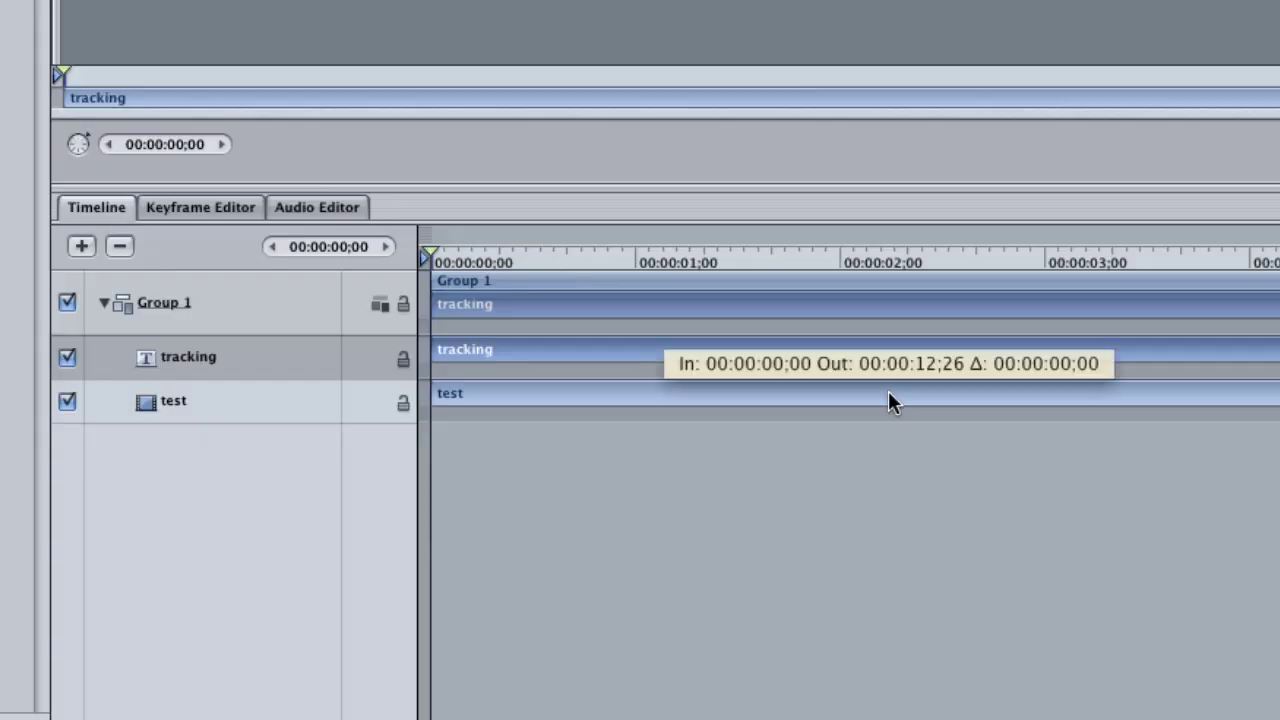
- Hide the tracking text layer and apply the Analyze Motion behavior to the test clip
left_click(888, 398)
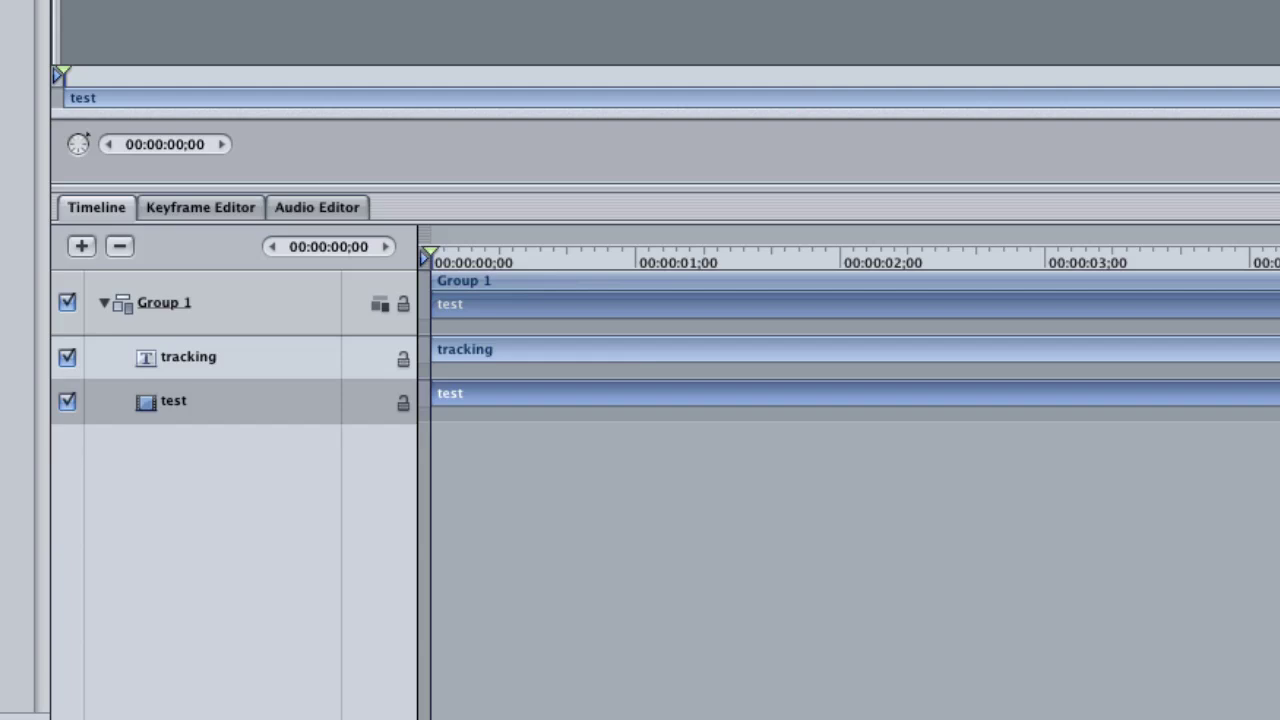
left_click(66, 362)
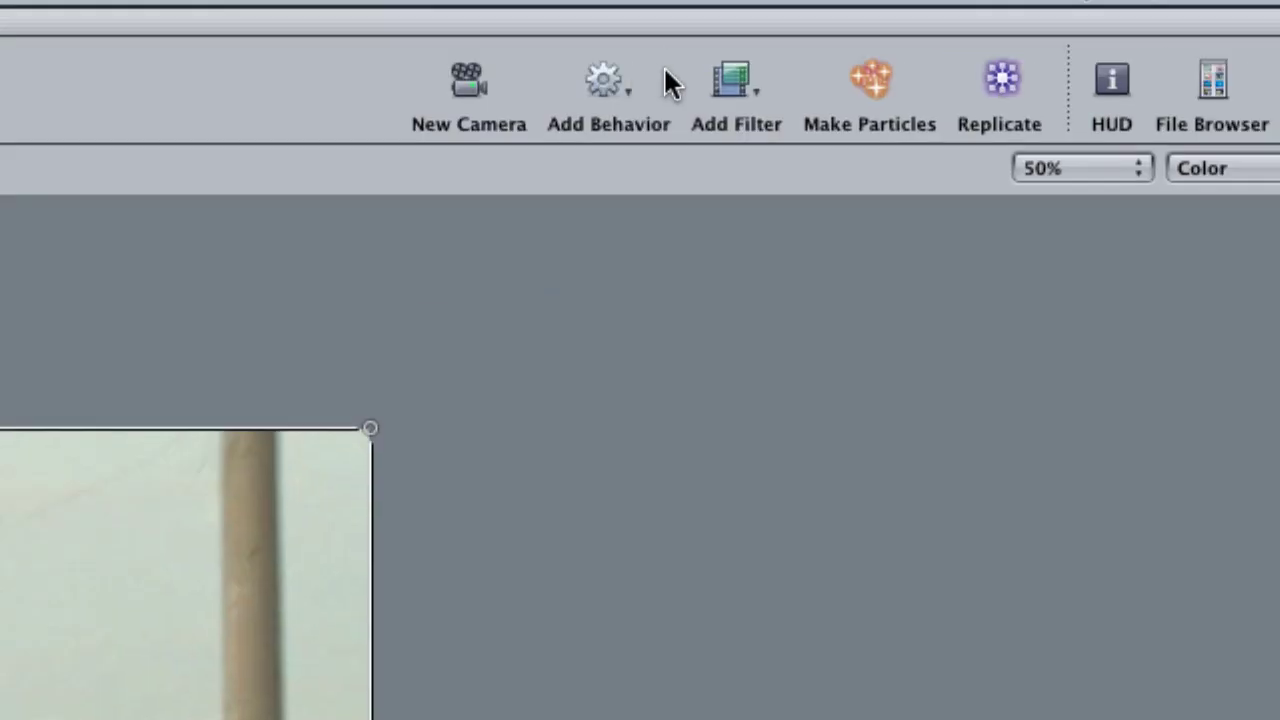
left_click(623, 87)
mouse_move(713, 223)
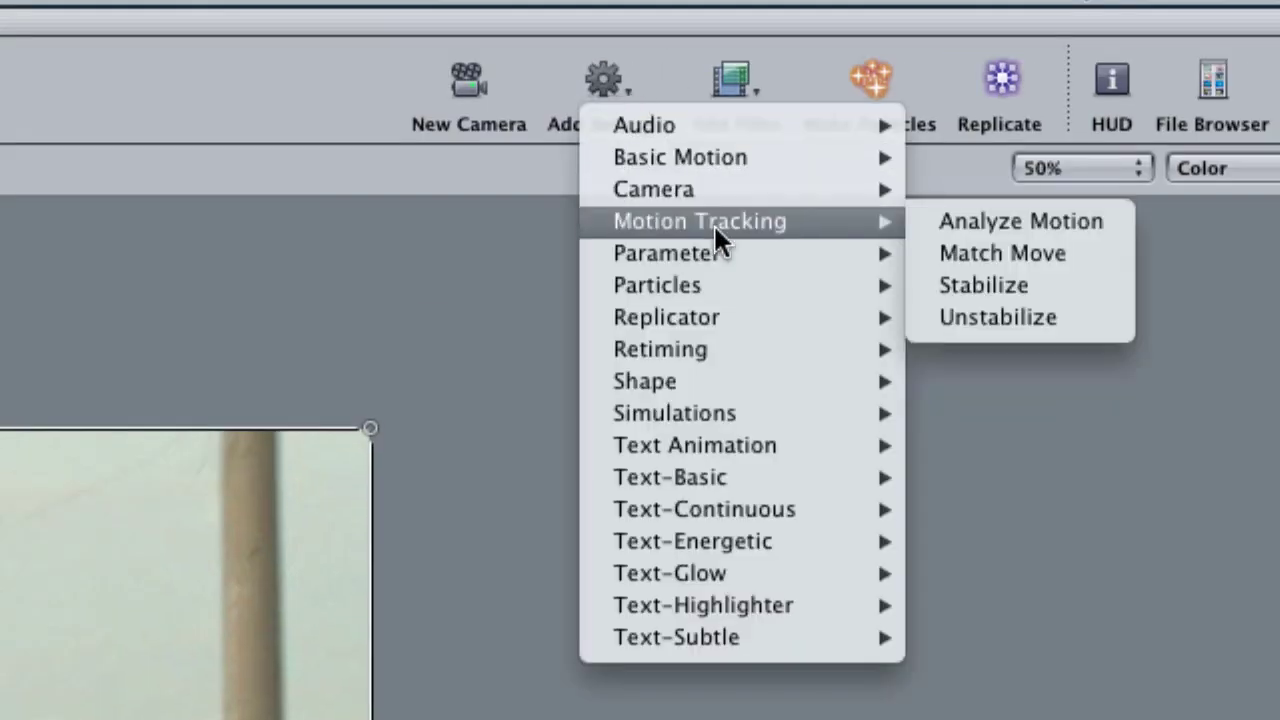
left_click(991, 219)
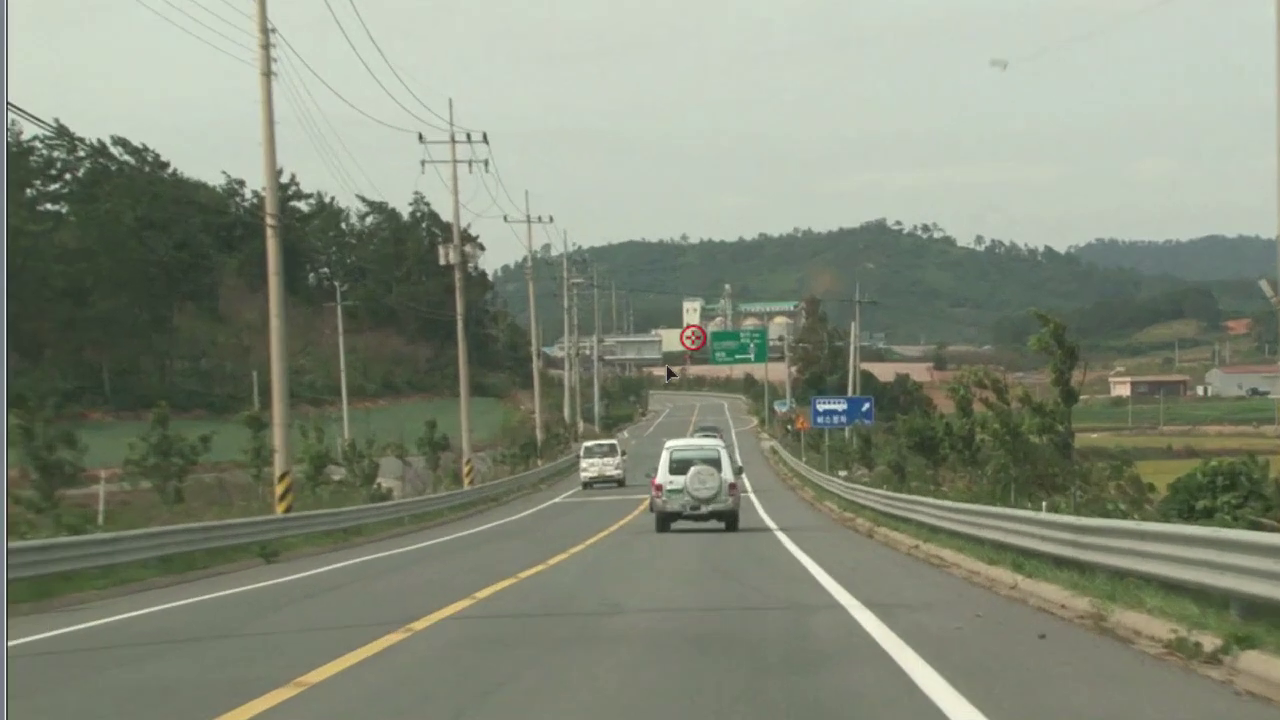
- Place the tracker on the roof edge of the white vehicle ahead and analyze the clip's movement
mouse_move(721, 254)
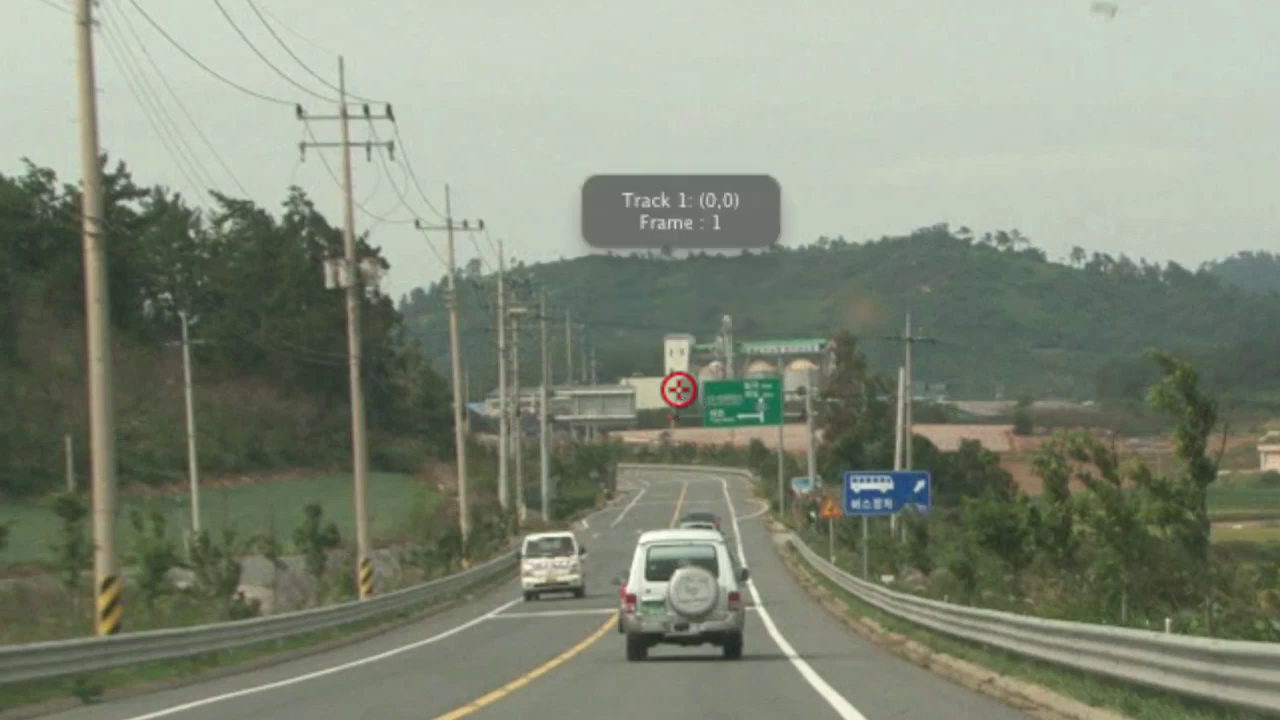
left_click_drag(678, 389, 677, 572)
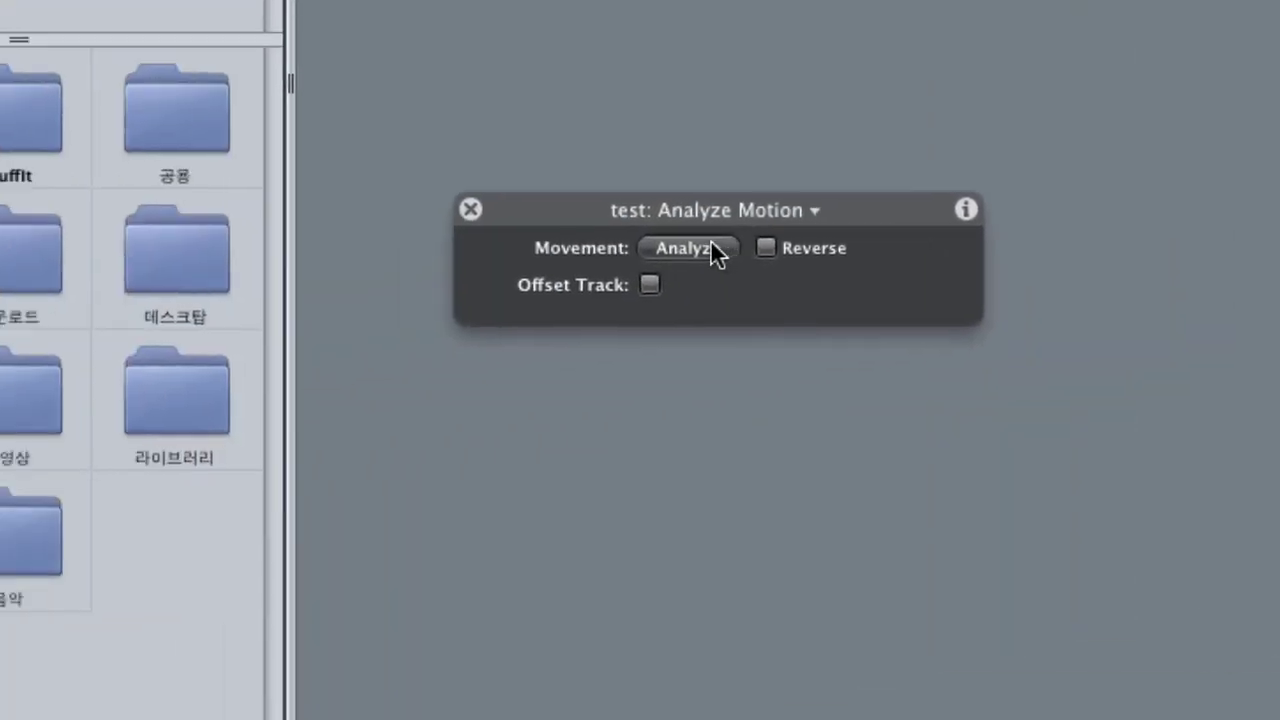
left_click(705, 248)
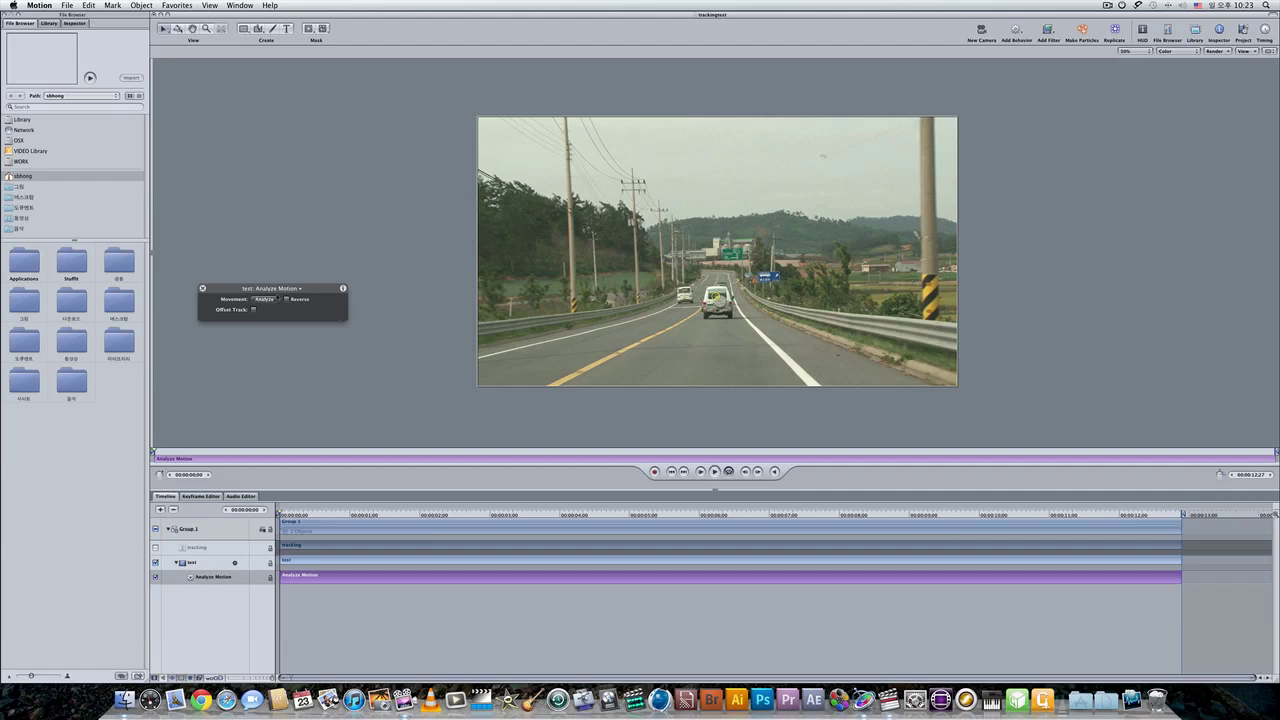
left_click(265, 299)
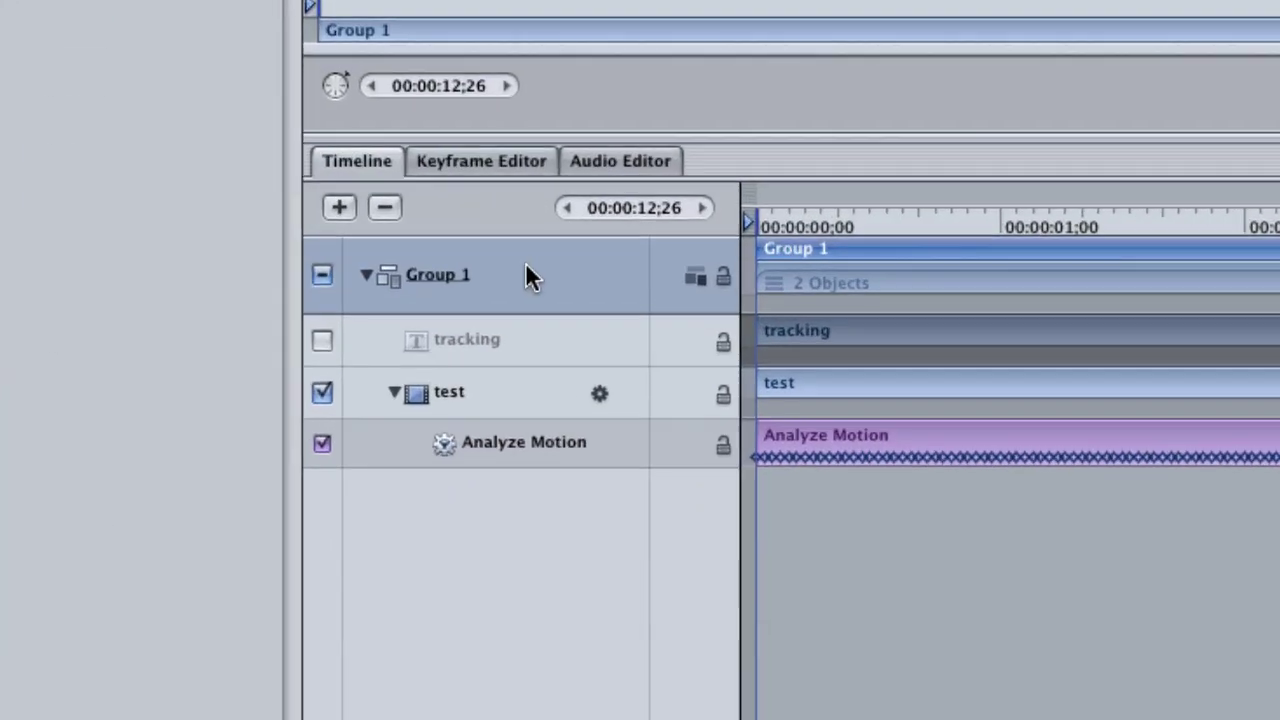
- Move the tracking text into a new group above Group 1 and make it visible again
key("super+shift+n")
left_click_drag(476, 401, 480, 266)
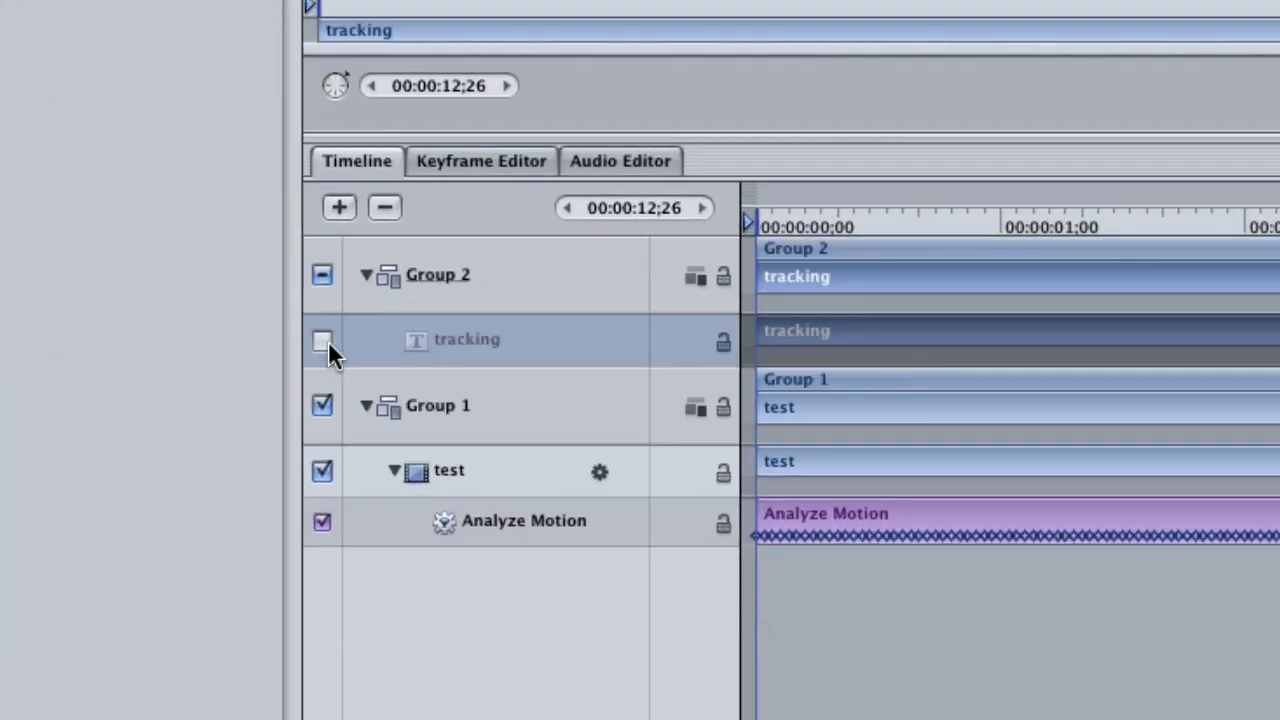
left_click(322, 342)
- Apply Match Move to the tracking text using the test: Analyze Motion data, and move the text's anchor point to its centre
left_click_drag(883, 228, 691, 206)
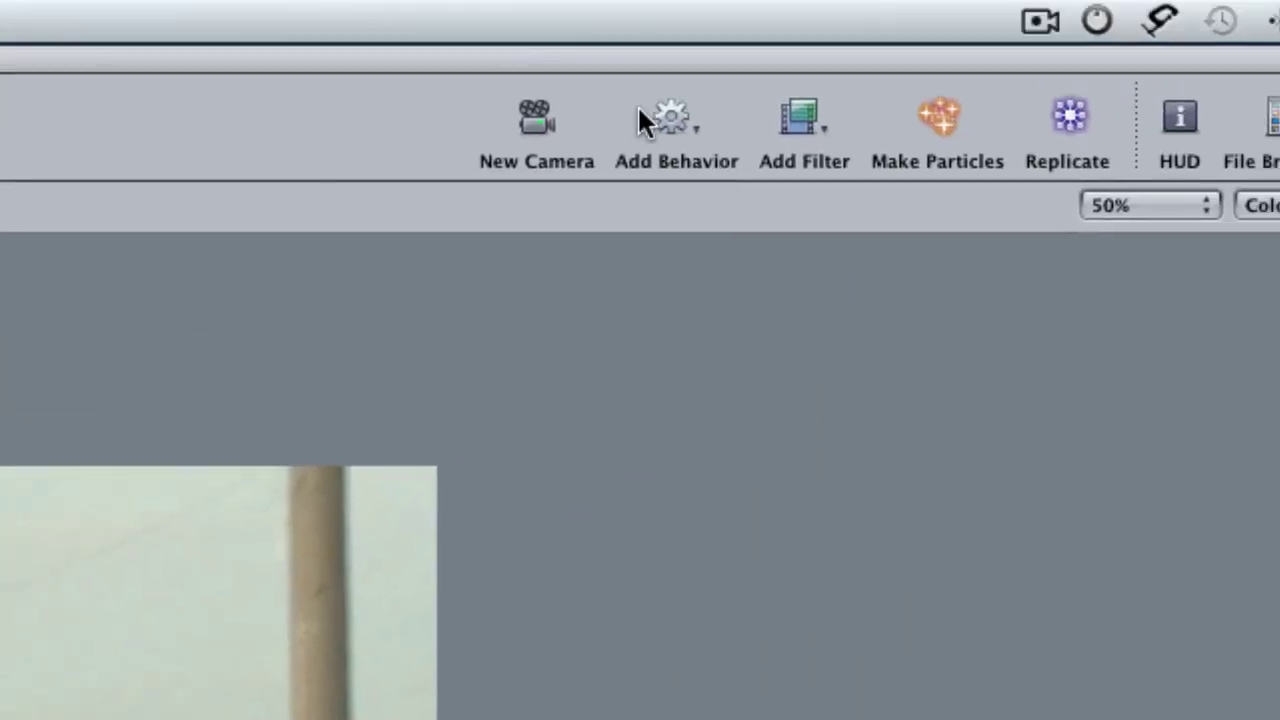
left_click(653, 112)
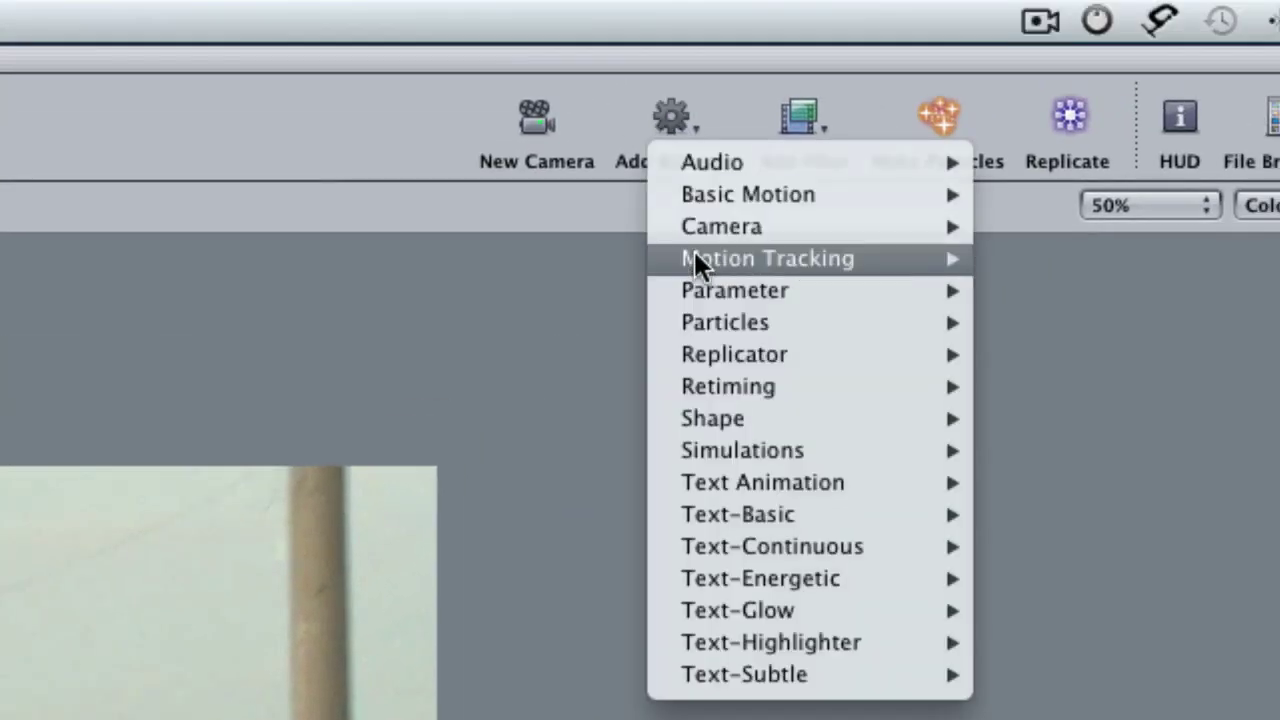
mouse_move(697, 258)
left_click(1131, 290)
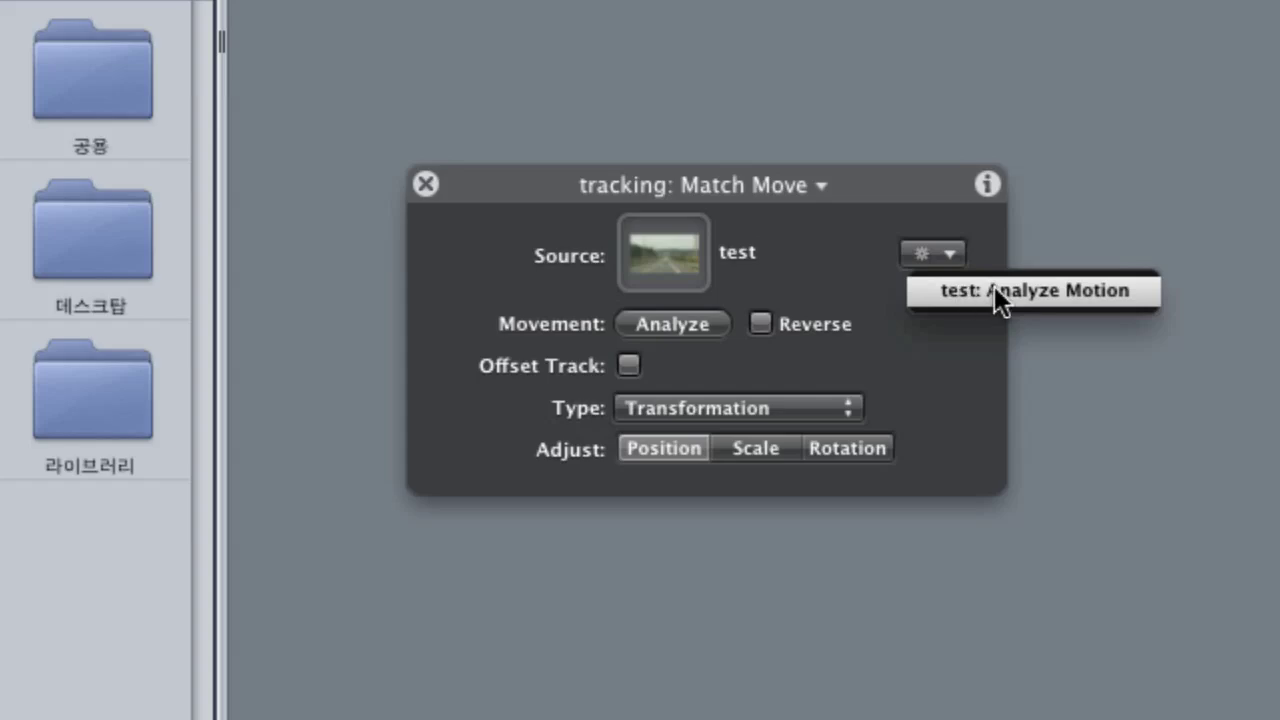
left_click(994, 290)
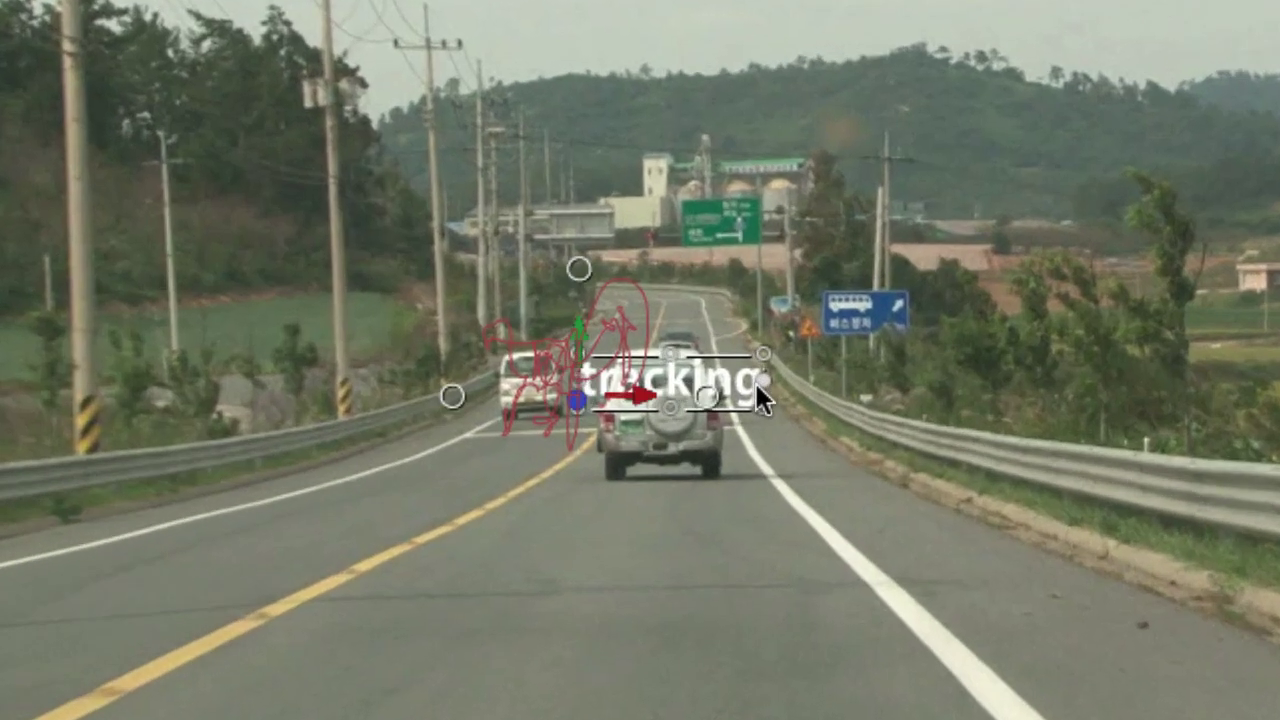
left_click(737, 296)
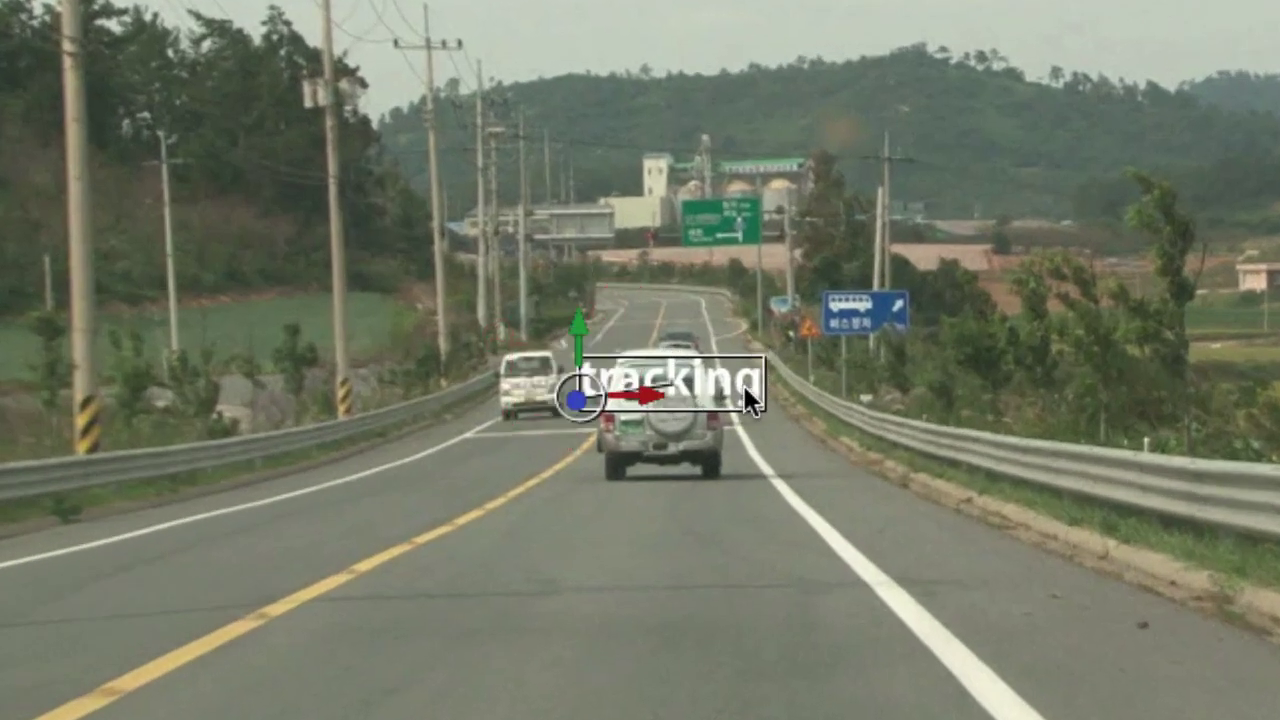
left_click_drag(592, 396, 672, 380)
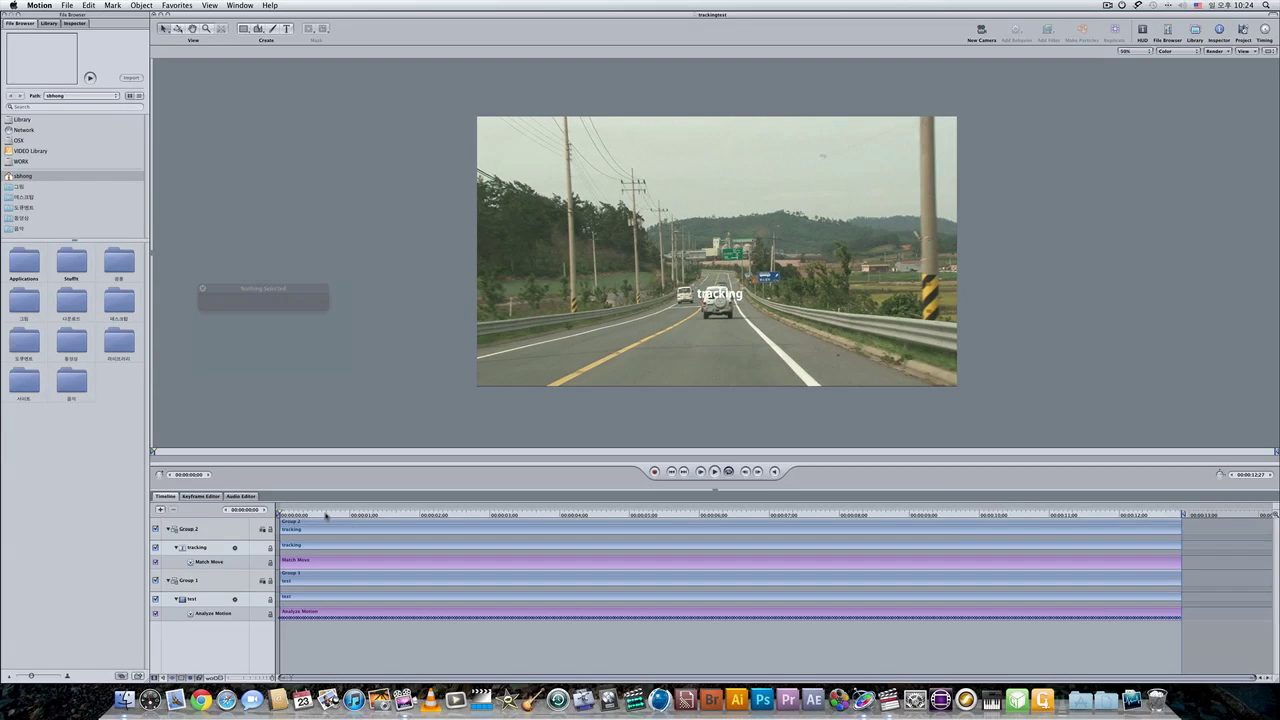
- Play and scrub through the timeline to check how the tracking text follows the vehicle
left_click(322, 512)
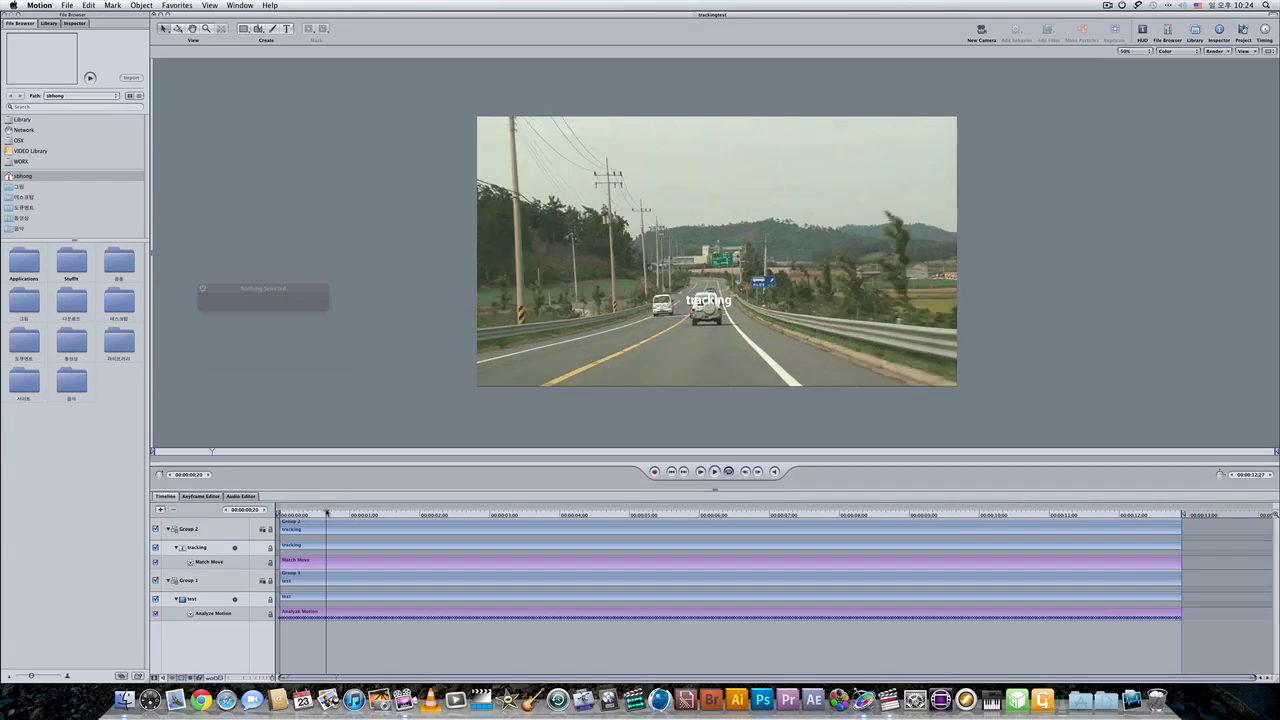
key("space")
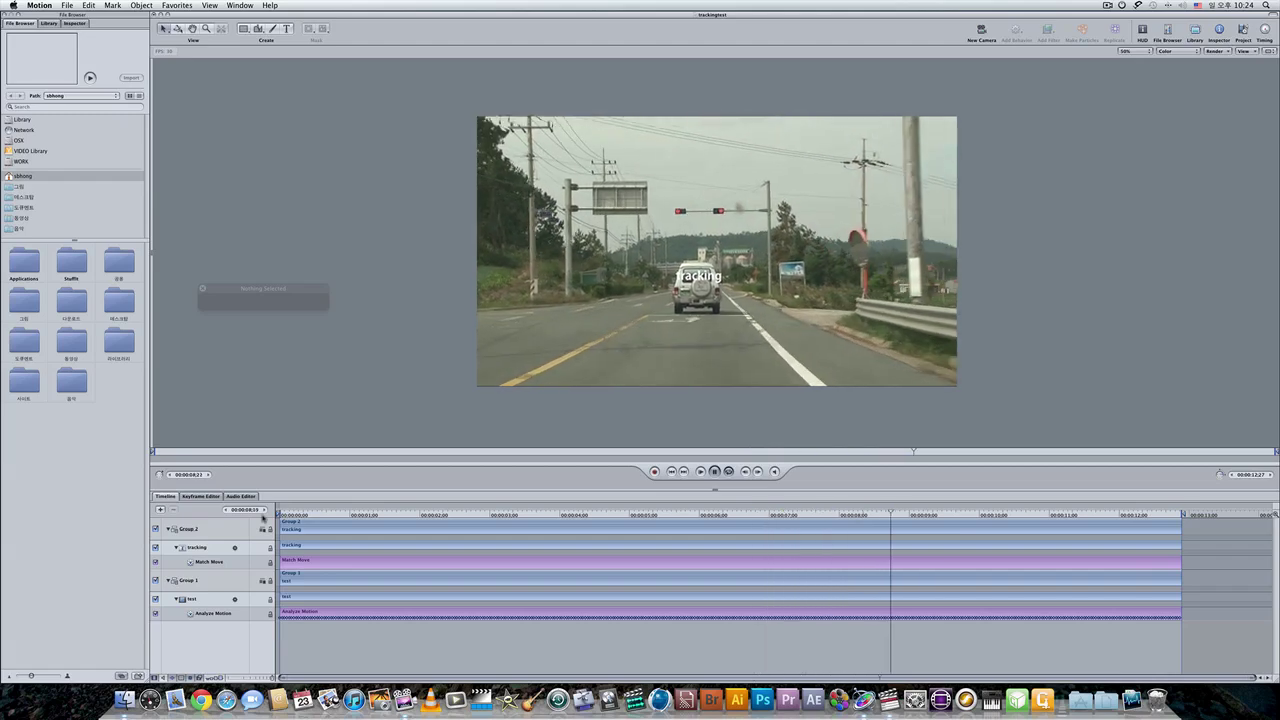
key("space")
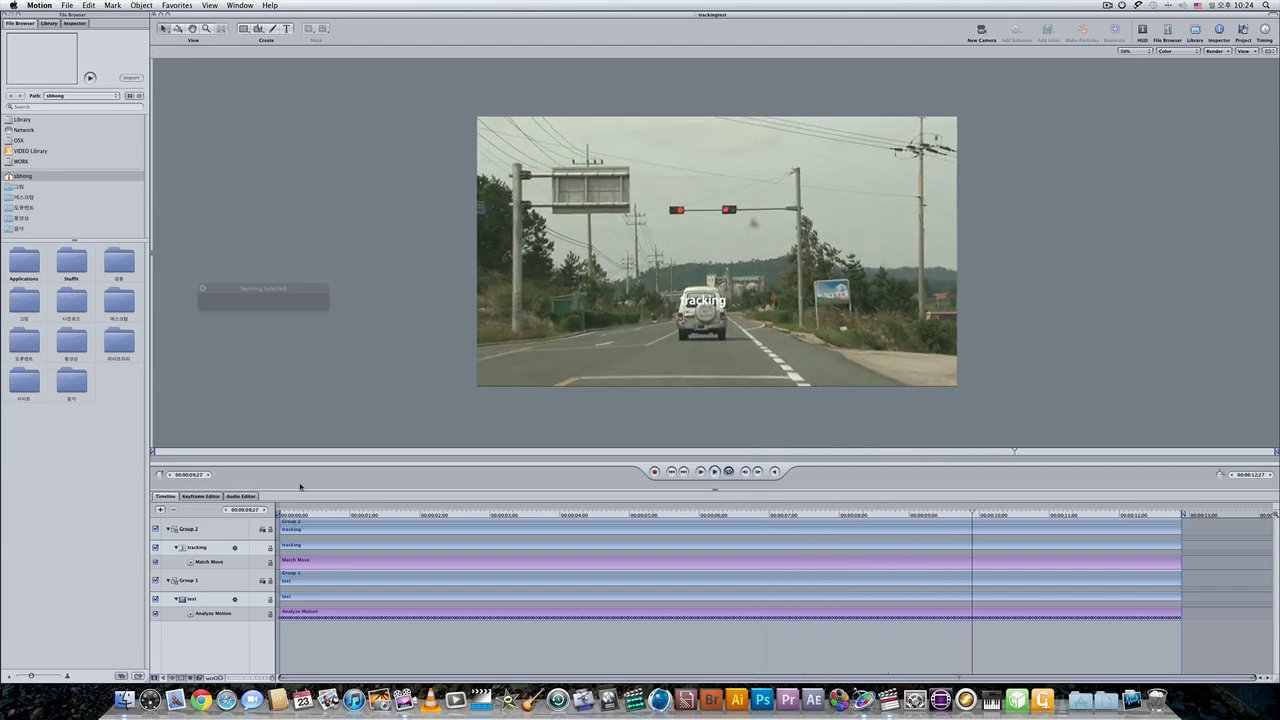
left_click(680, 515)
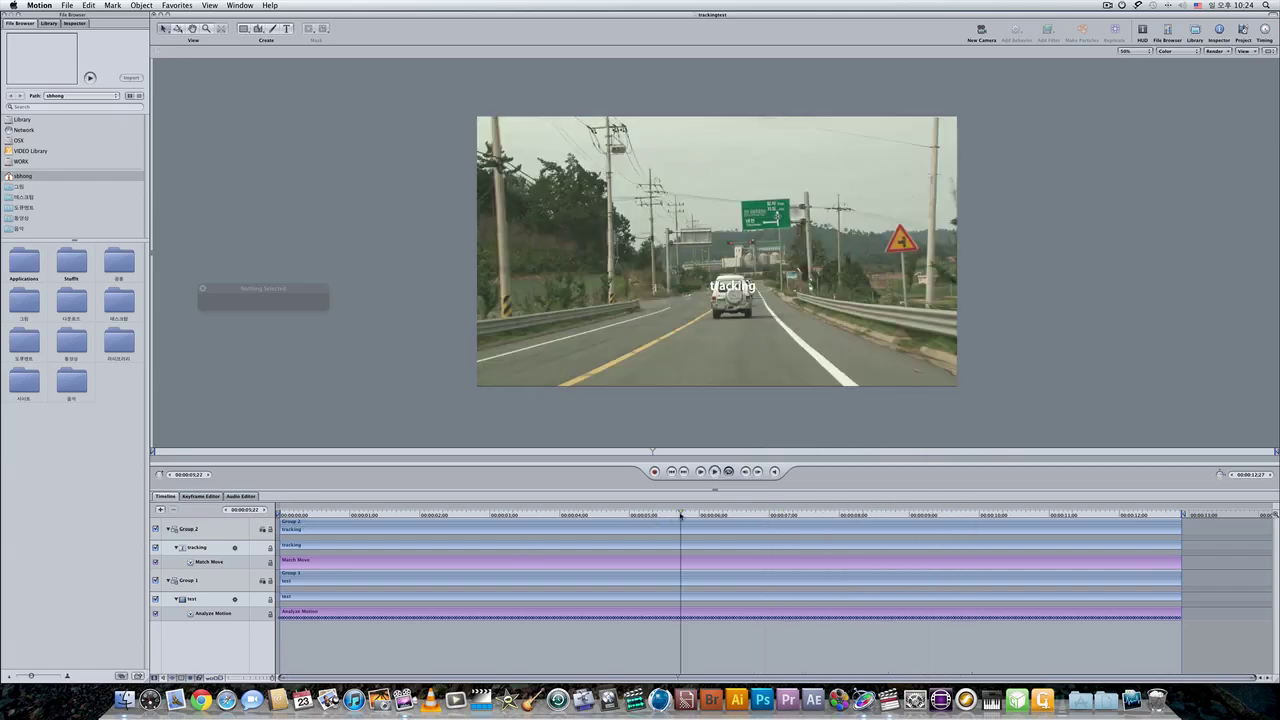
left_click_drag(680, 515, 439, 535)
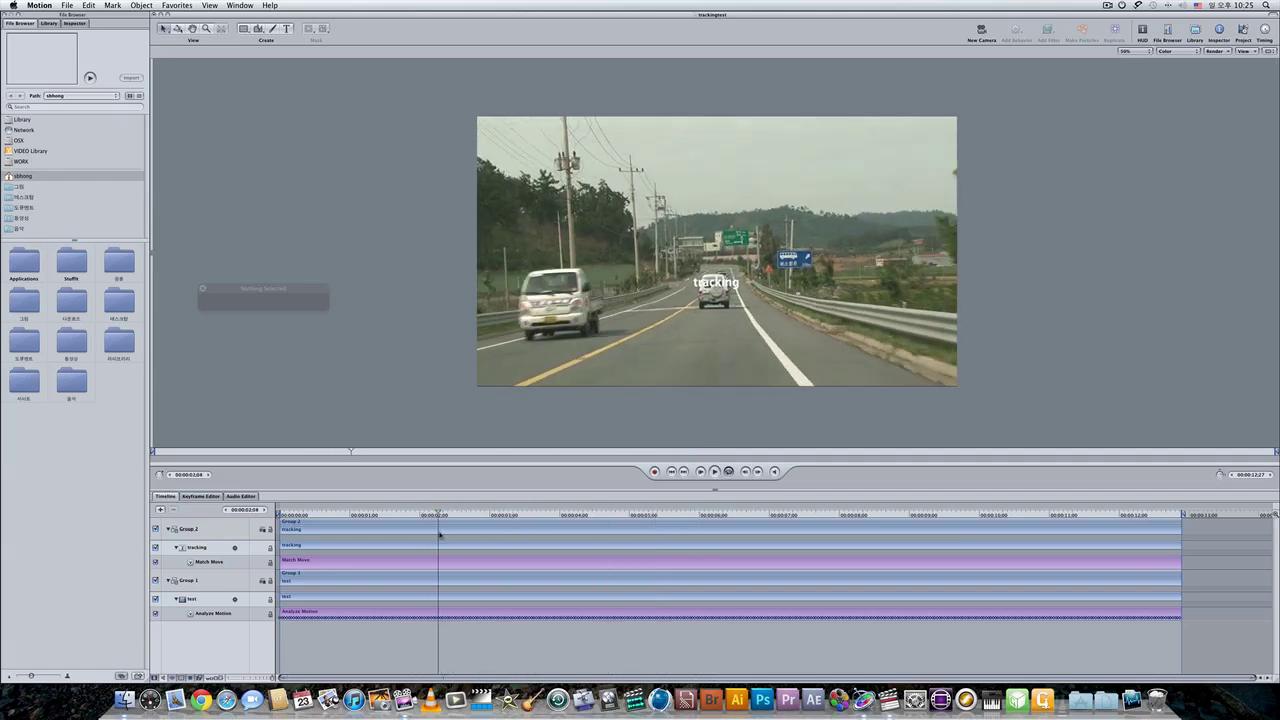
key("space")
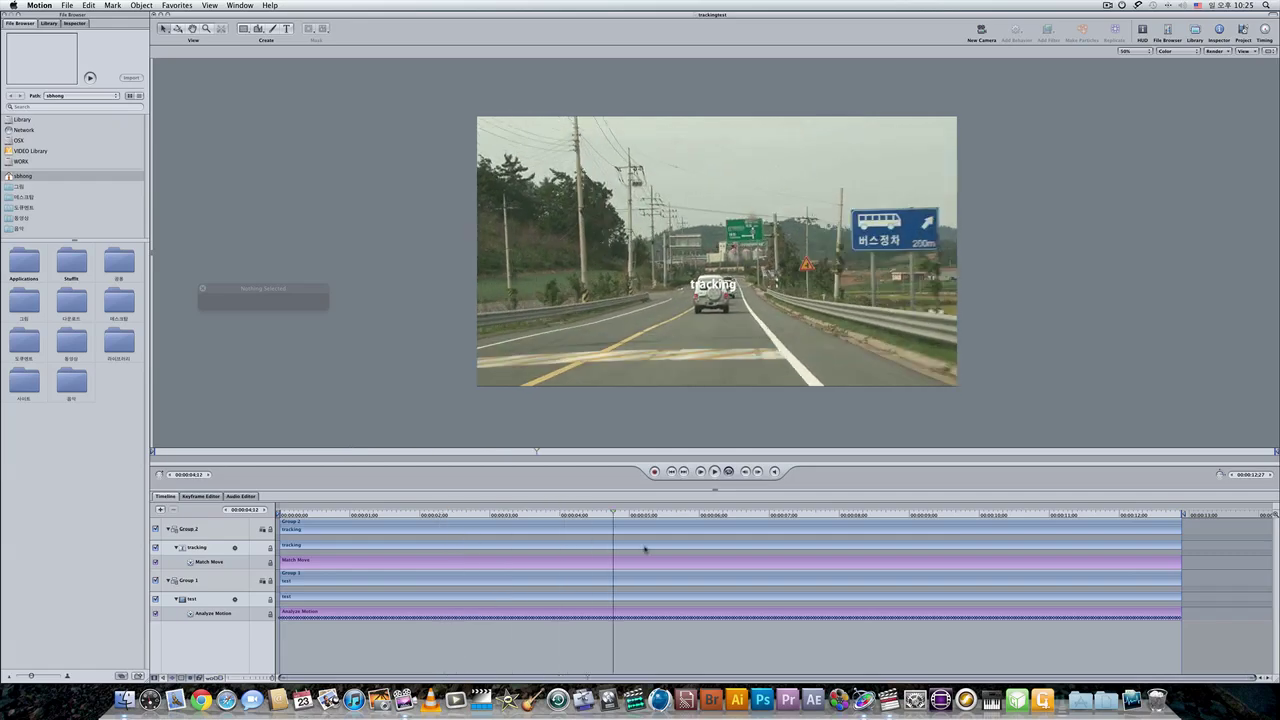
- Return to the first frame, hide the tracking text and show the Analyze Motion behavior's parameters
left_click_drag(520, 540, 209, 518)
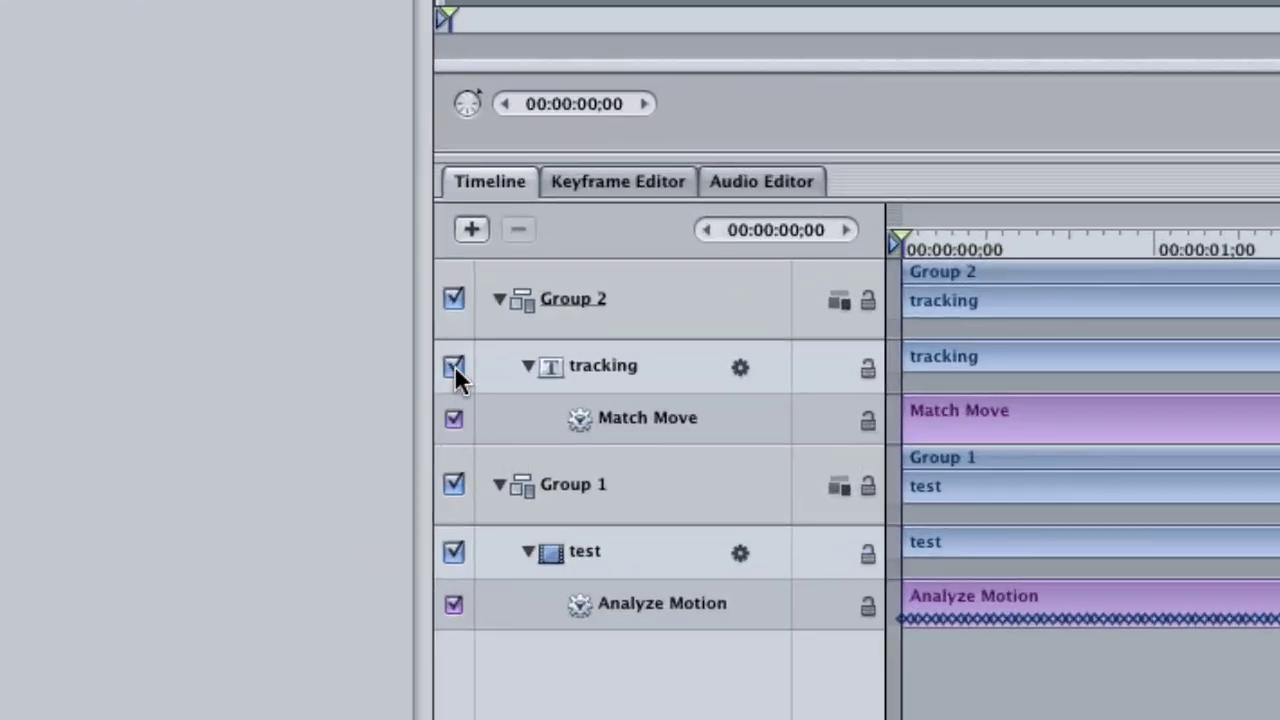
left_click(454, 367)
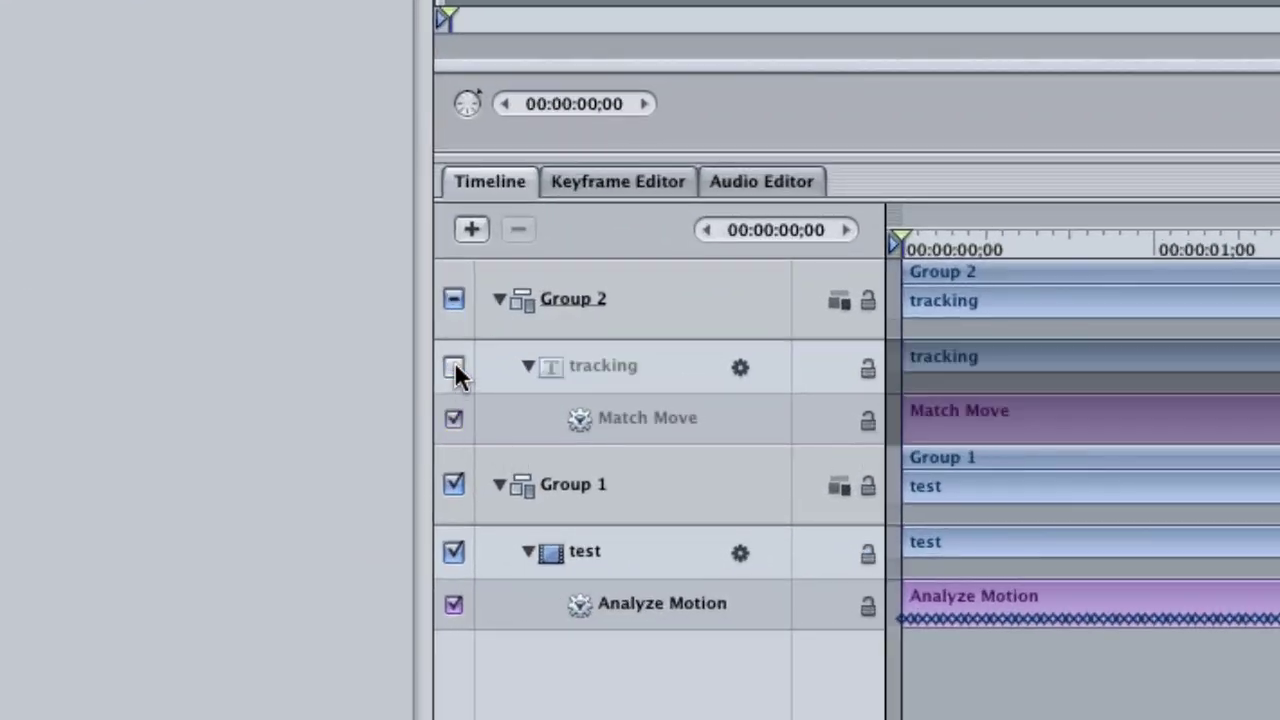
left_click(640, 605)
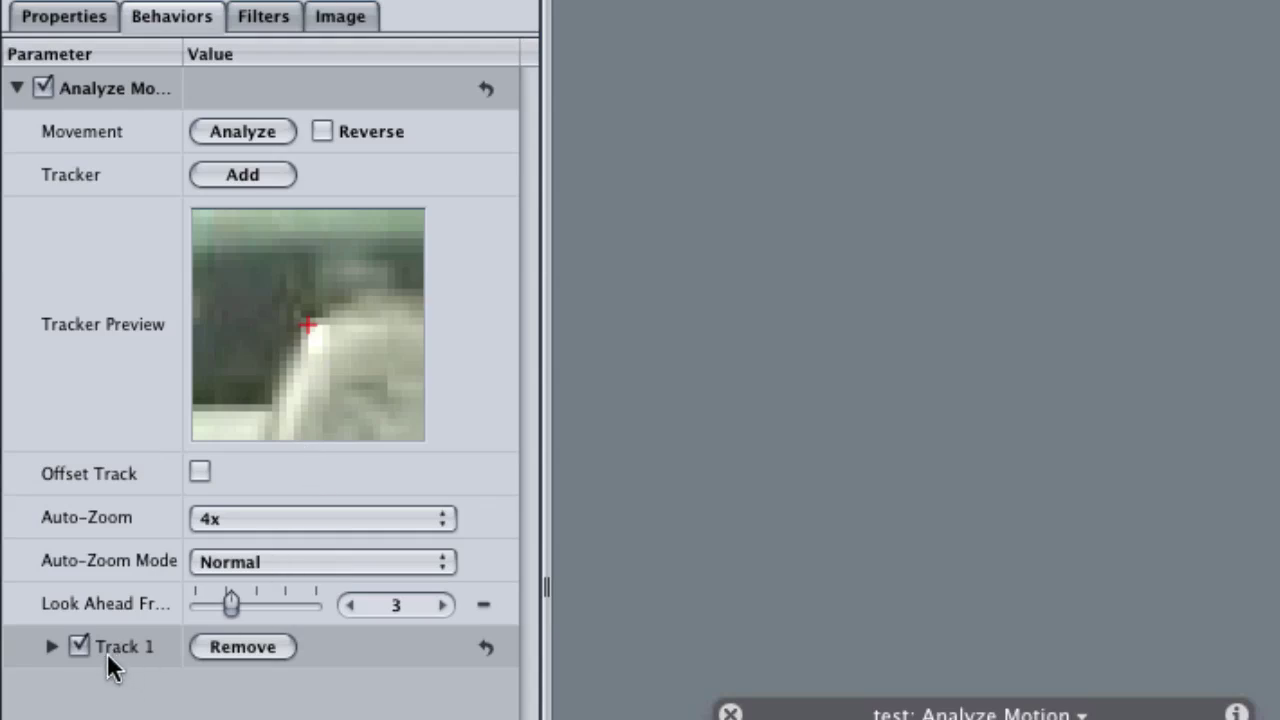
- Add a second tracker beside the vehicle's left taillight, at about (-32, -206), and analyze its motion with Track 1 disabled
left_click(225, 175)
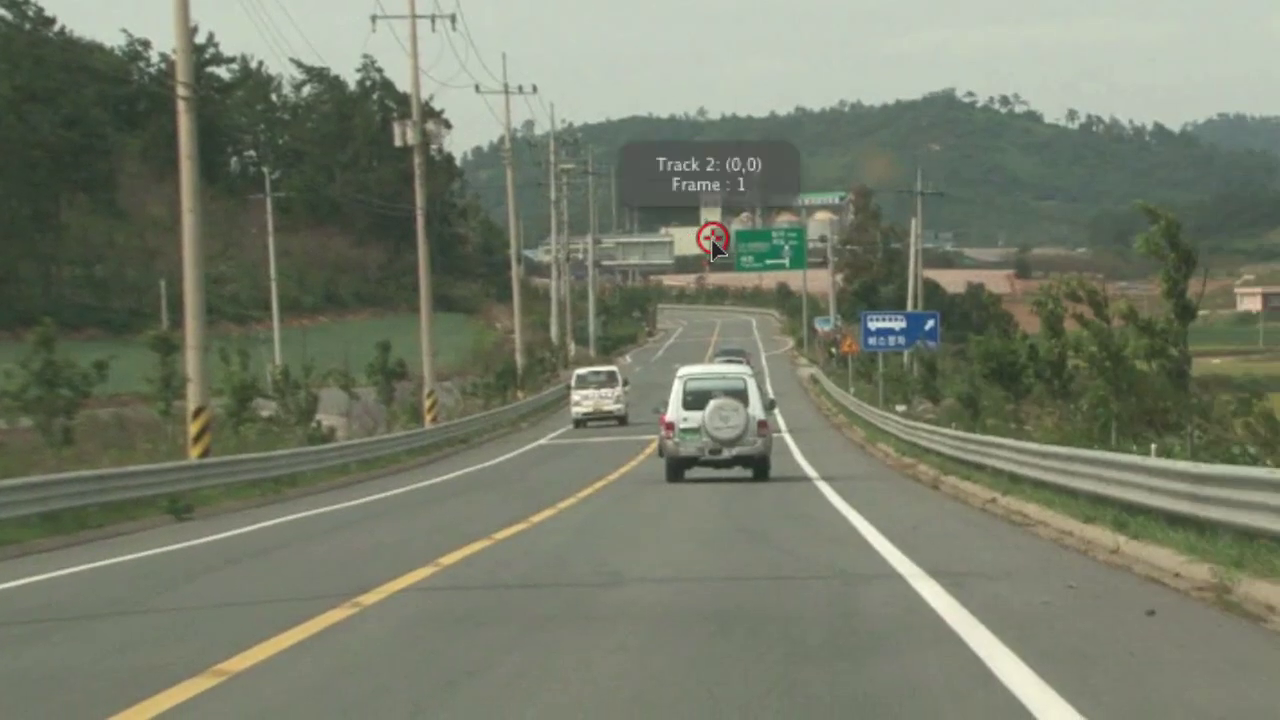
left_click_drag(708, 242, 713, 238)
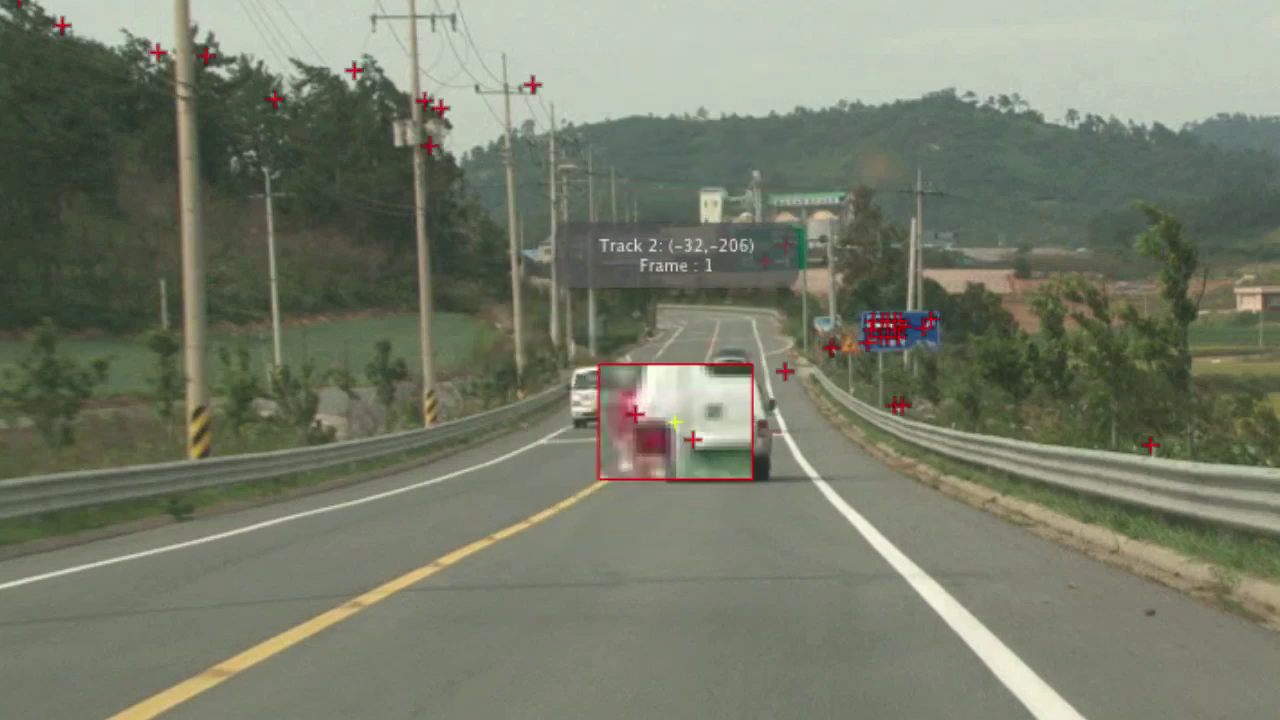
left_click(679, 427)
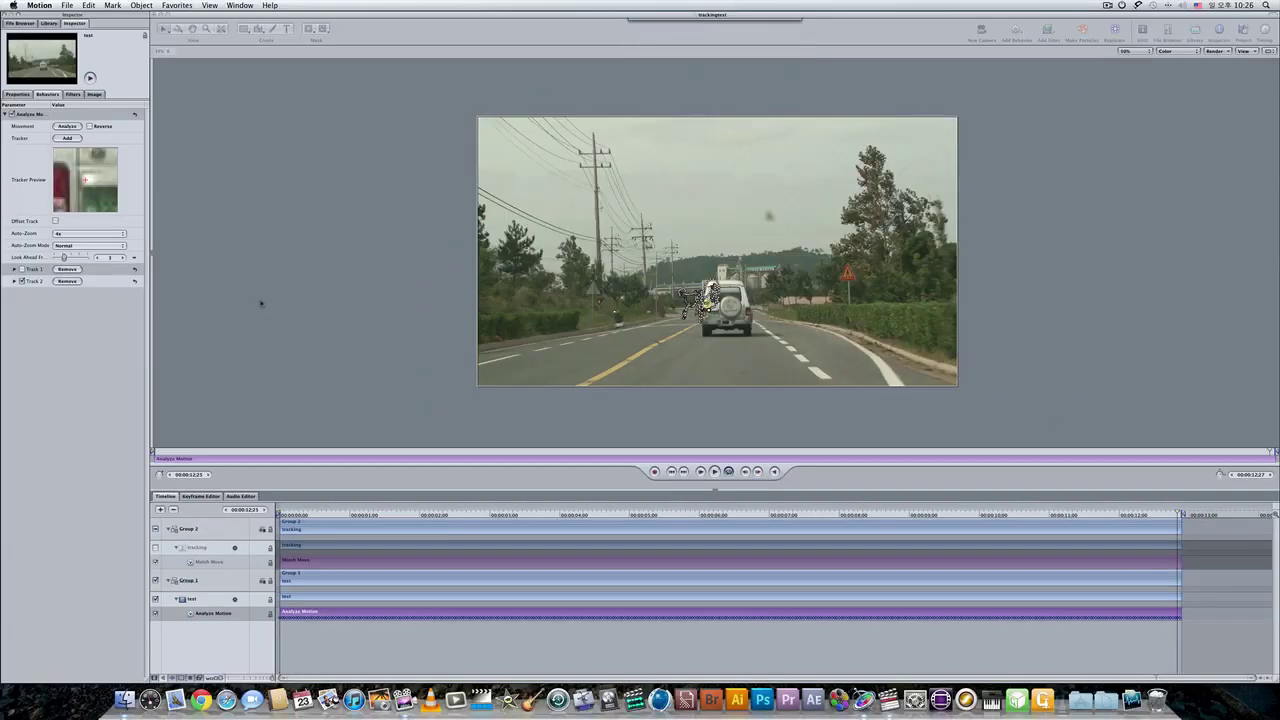
- Make the tracking text visible again and set its Match Move behavior to adjust scale as well as position
key("F7")
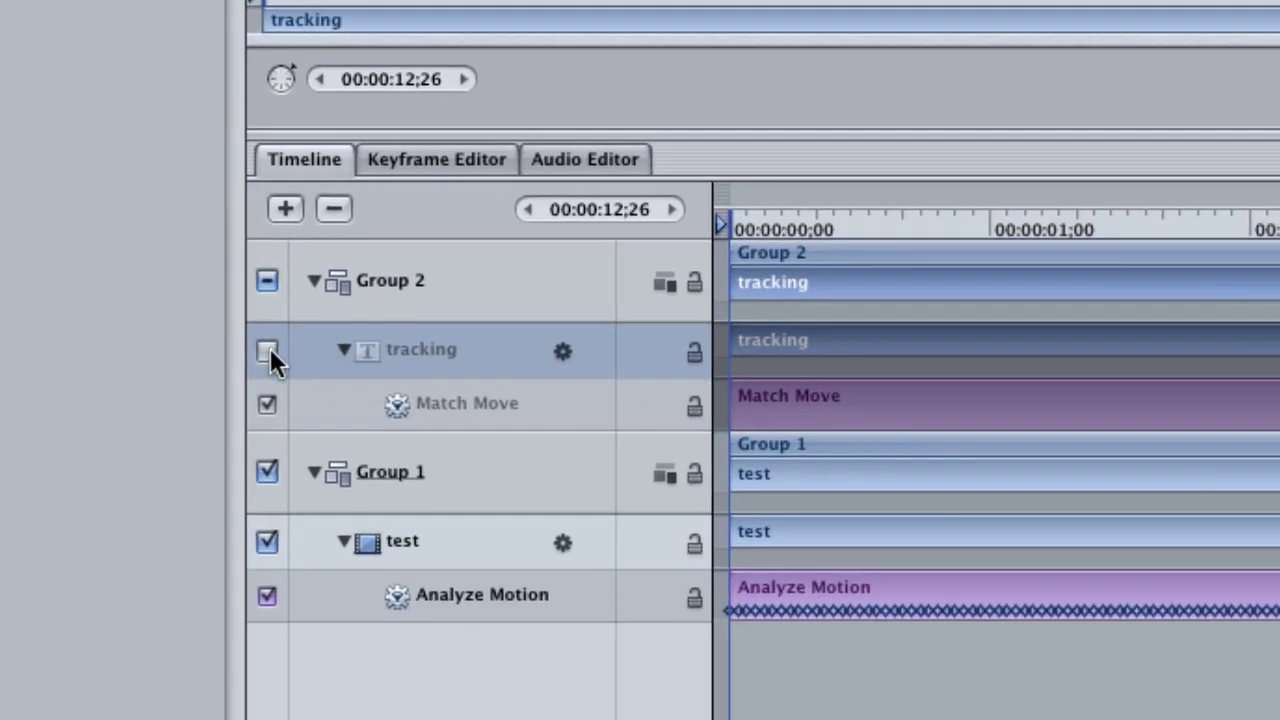
left_click(267, 351)
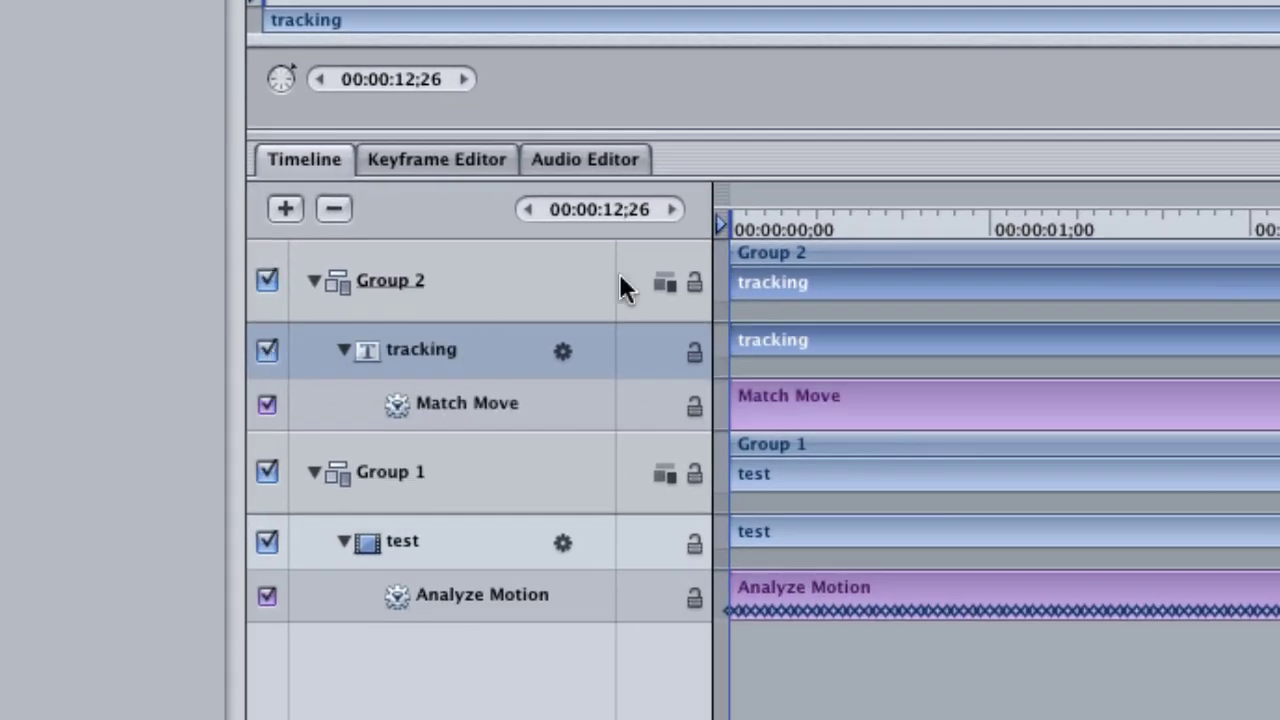
left_click(762, 403)
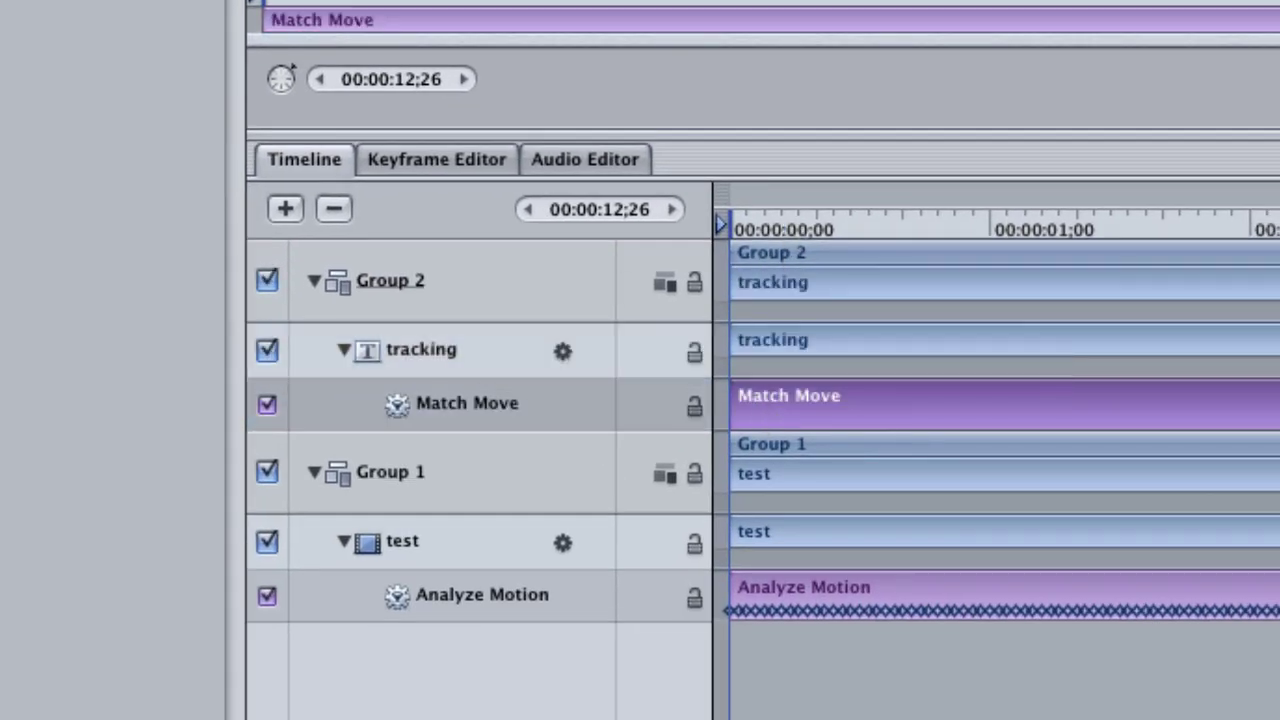
left_click(316, 440)
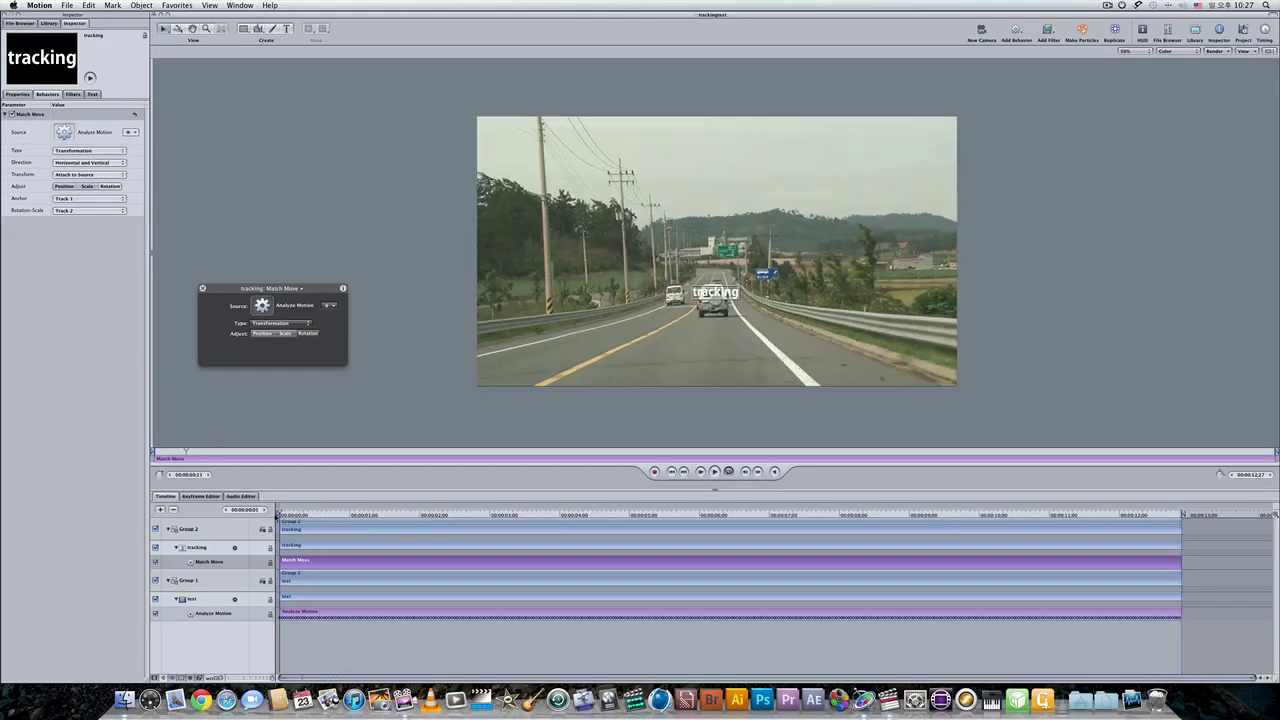
- Deselect everything, then scrub and play the timeline to check how the tracking text scales with the vehicle
left_click(263, 517)
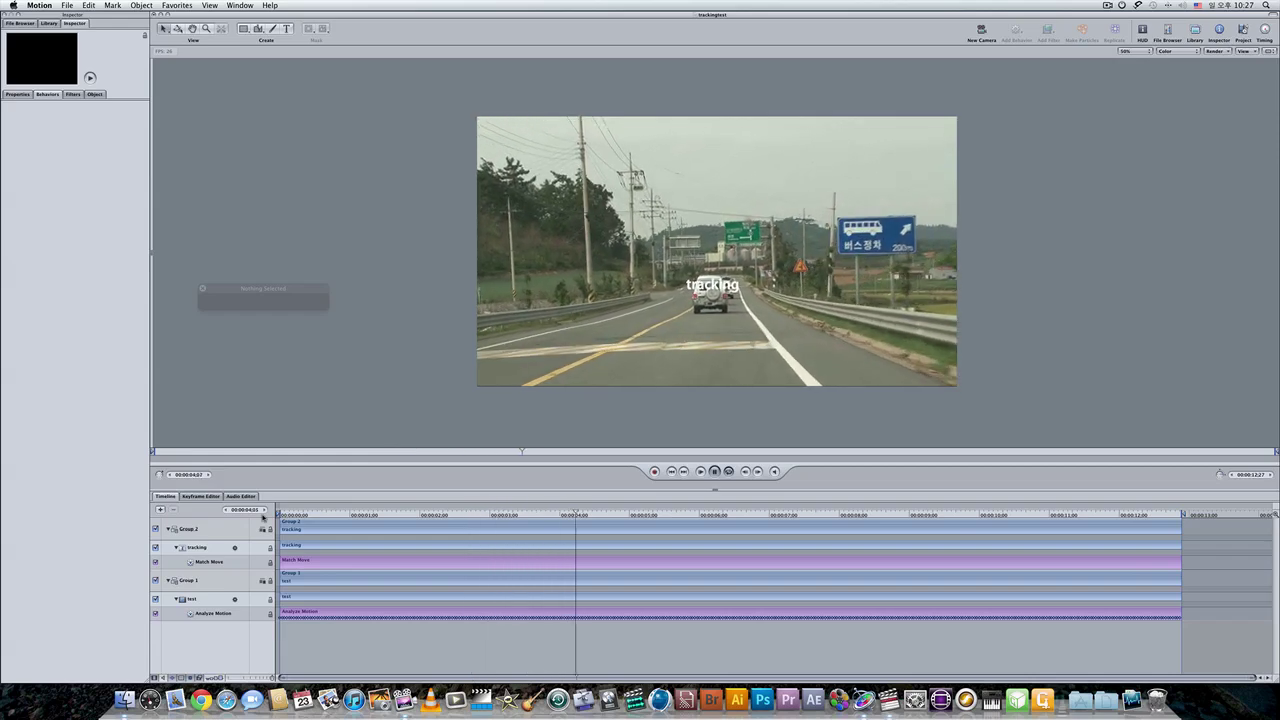
left_click_drag(618, 512, 350, 497)
key("space")
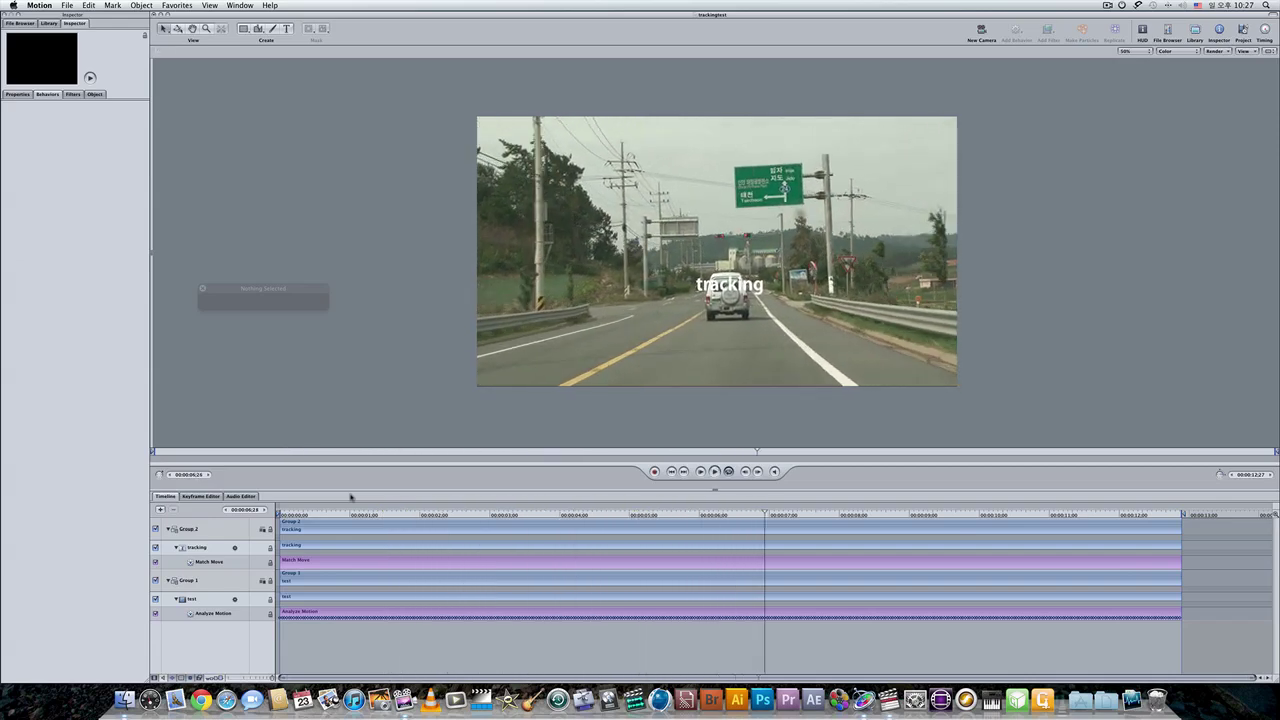
key("shift+space")
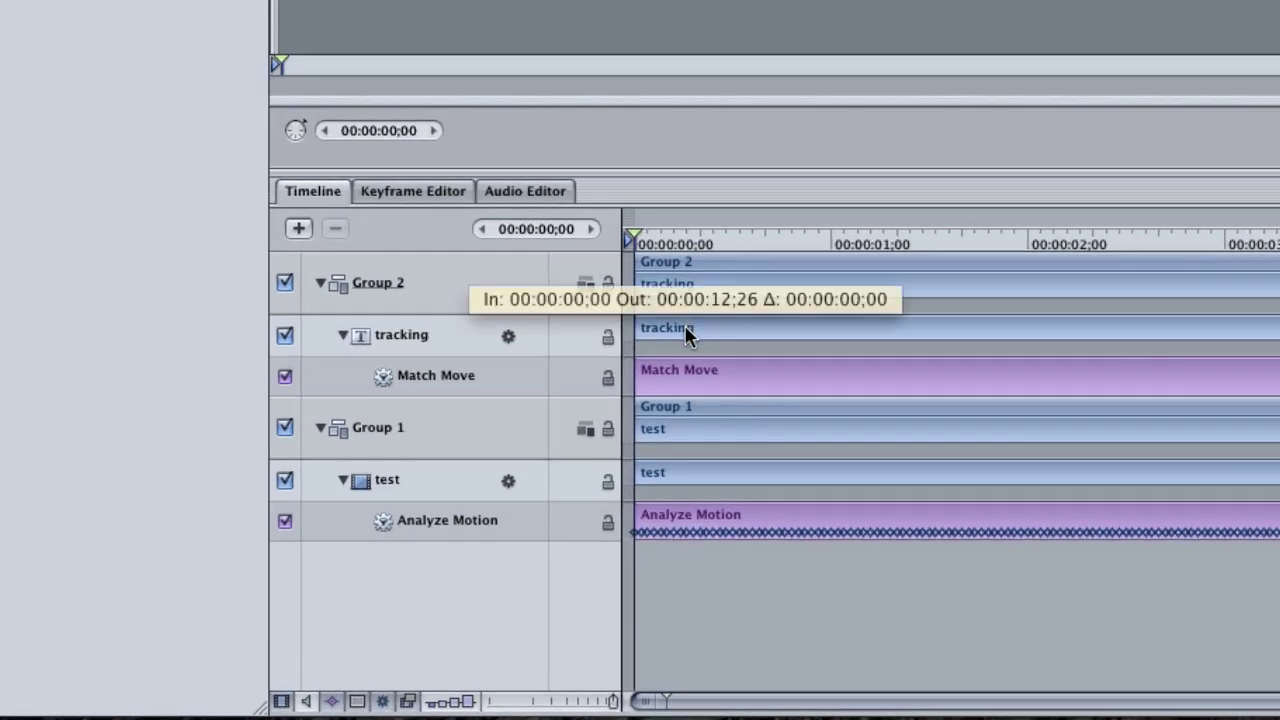
- Apply an Average parameter behavior to the Scale property of the tracking text
left_click(686, 335)
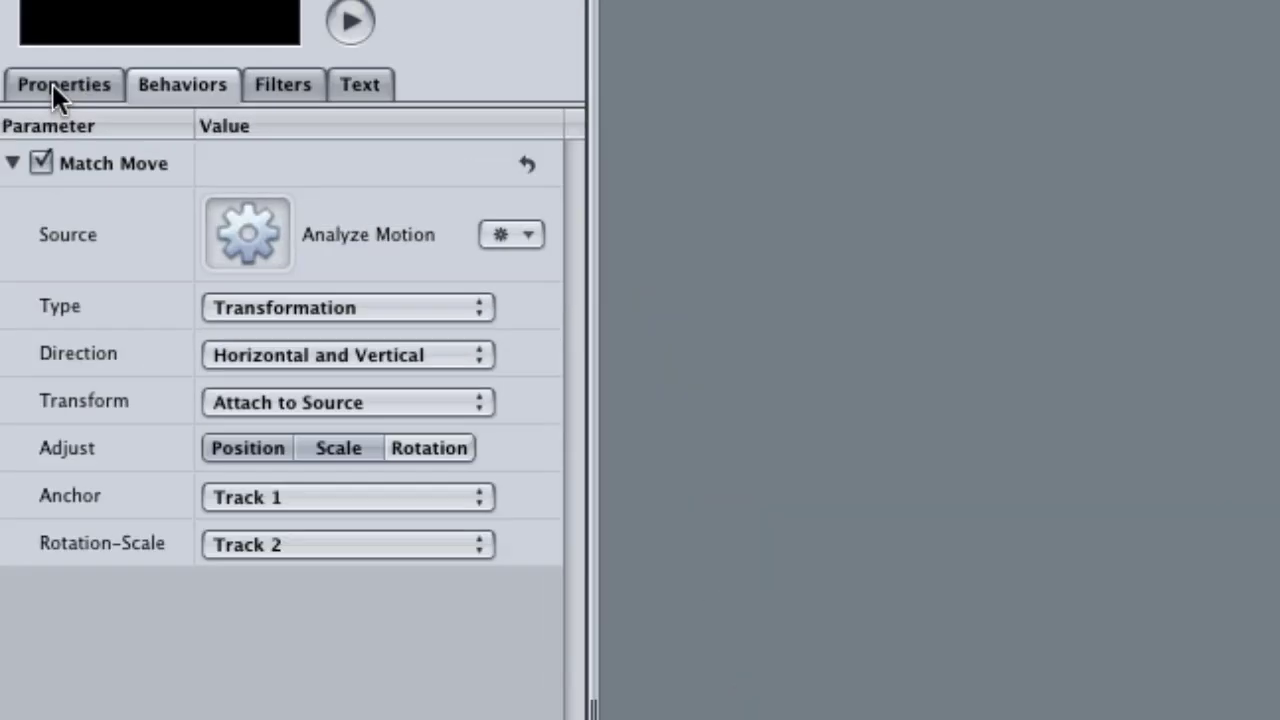
left_click(55, 84)
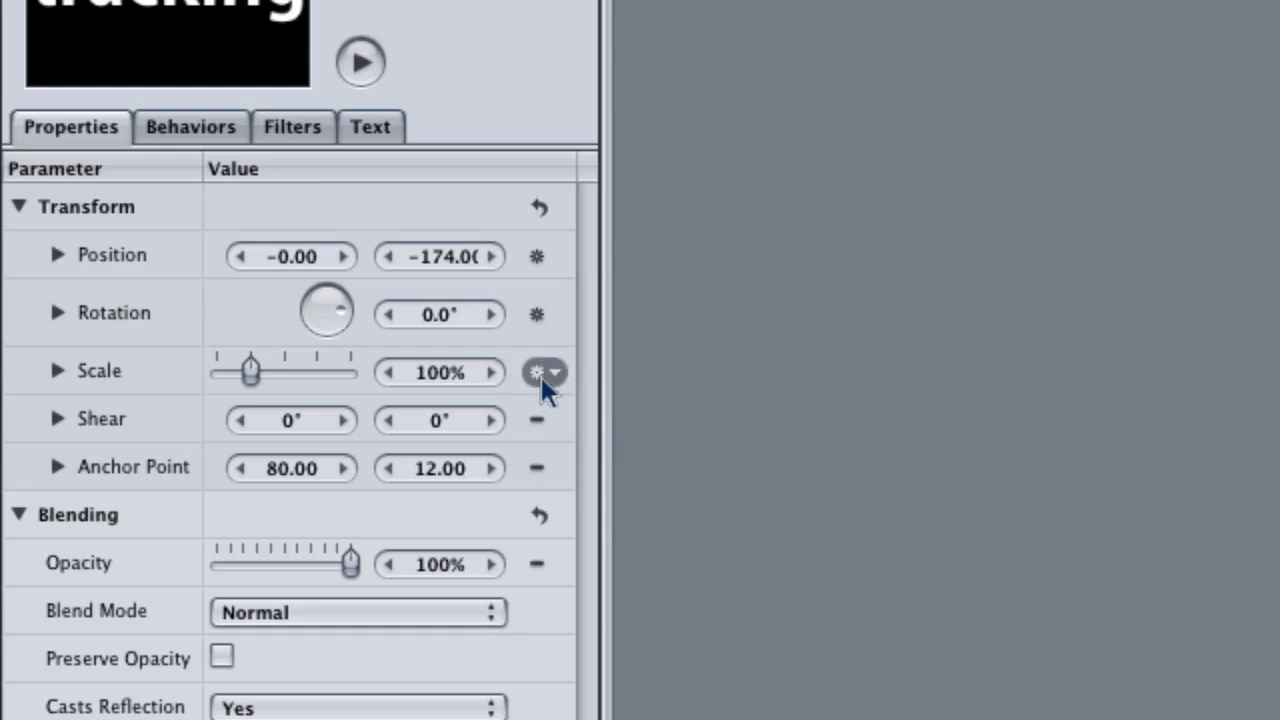
right_click(102, 372)
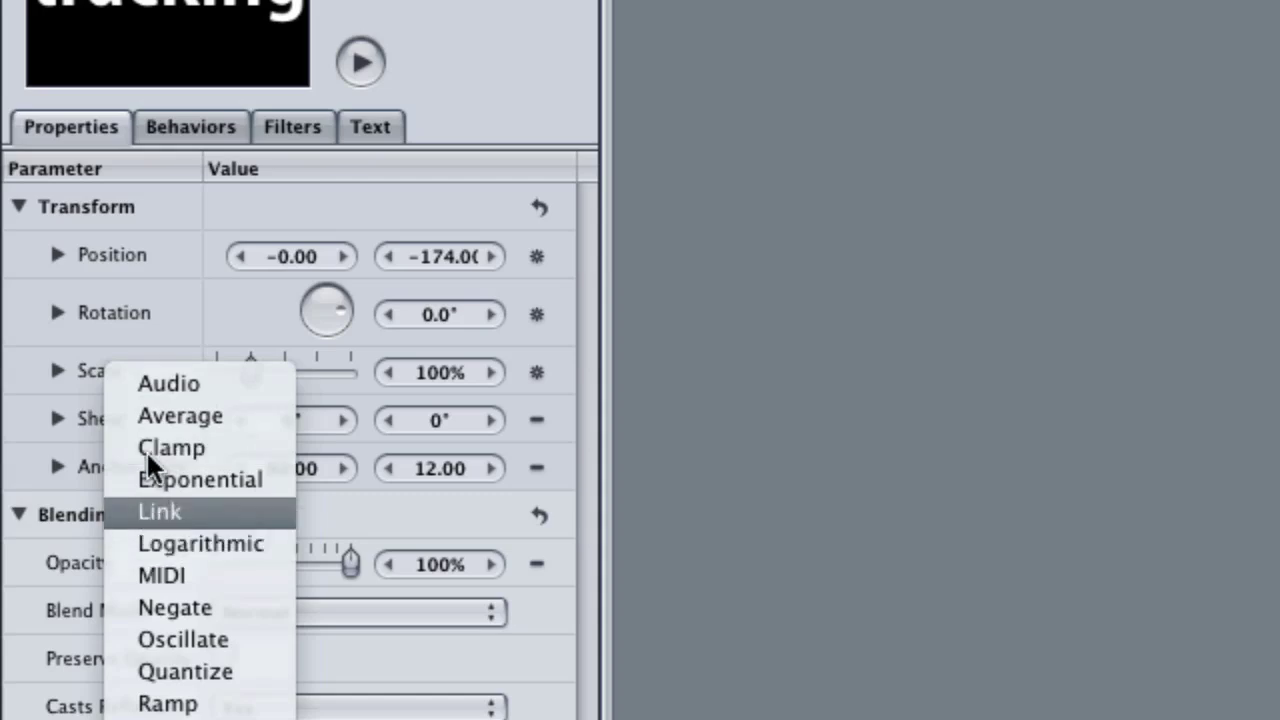
left_click(148, 418)
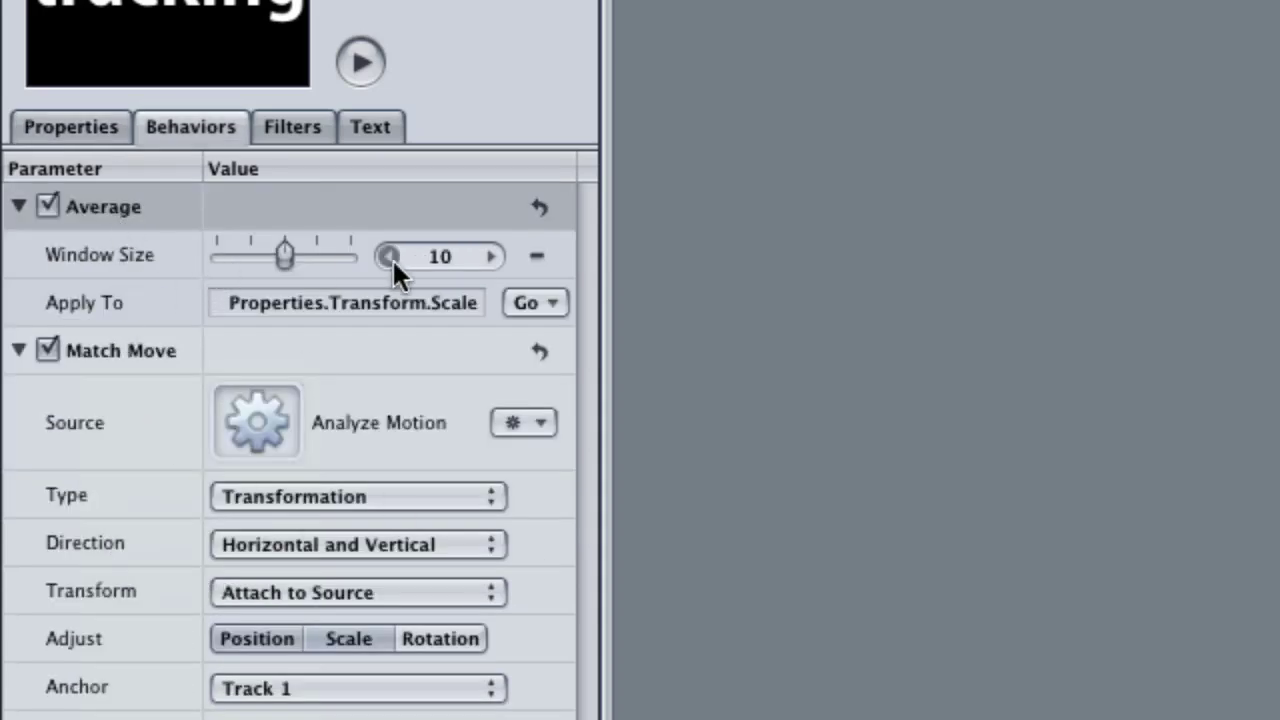
- Set the Average behavior's window size to 5 and scrub through the timeline to check the text's scaling
left_click(427, 262)
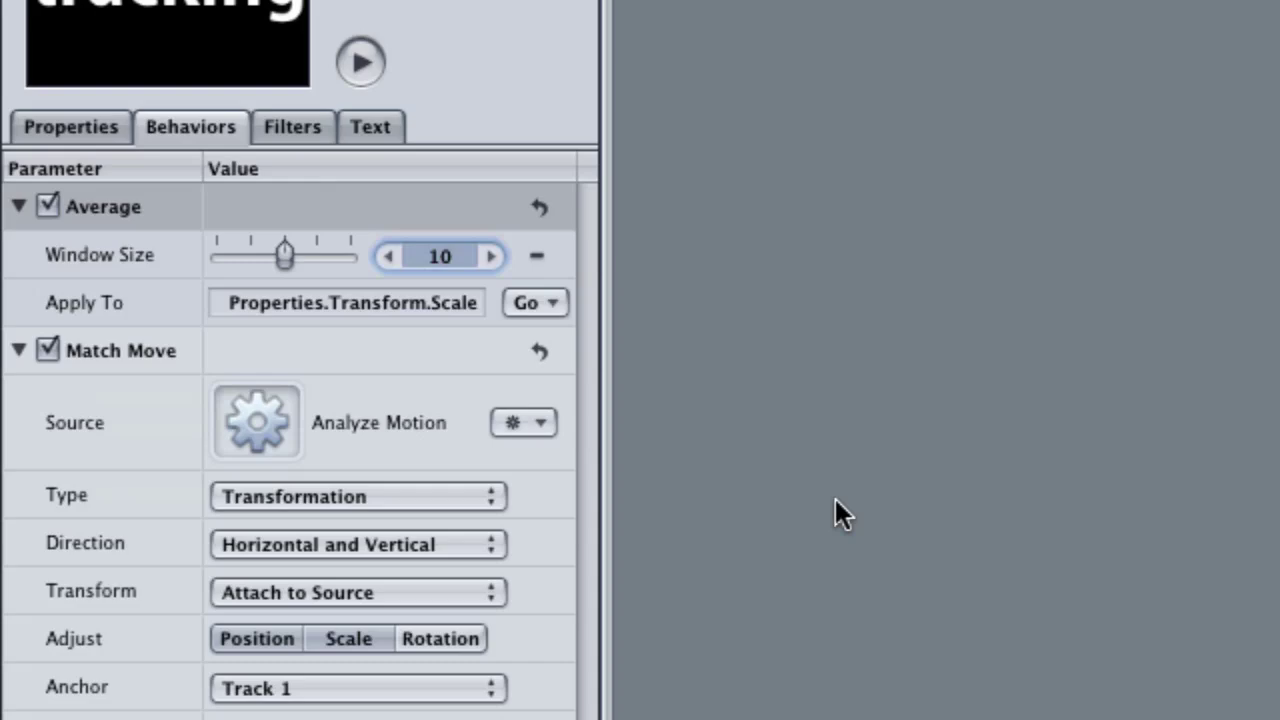
type("5")
key("Return")
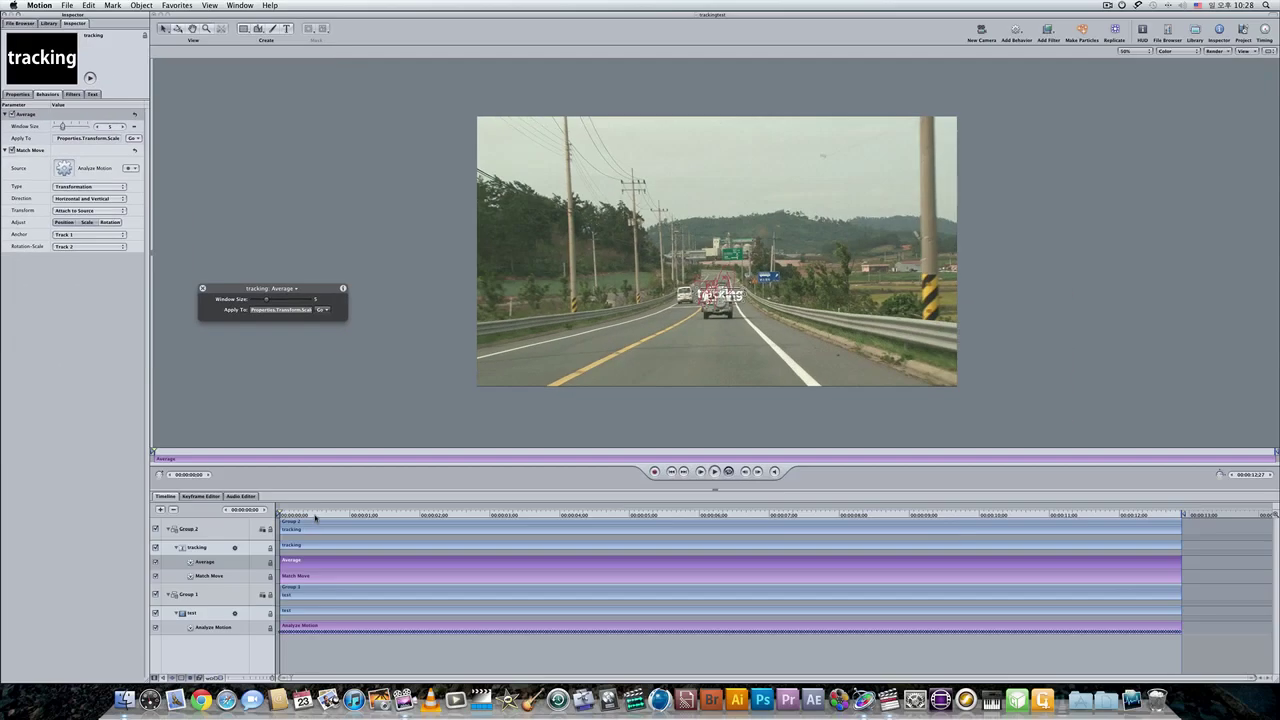
left_click_drag(316, 517, 1043, 607)
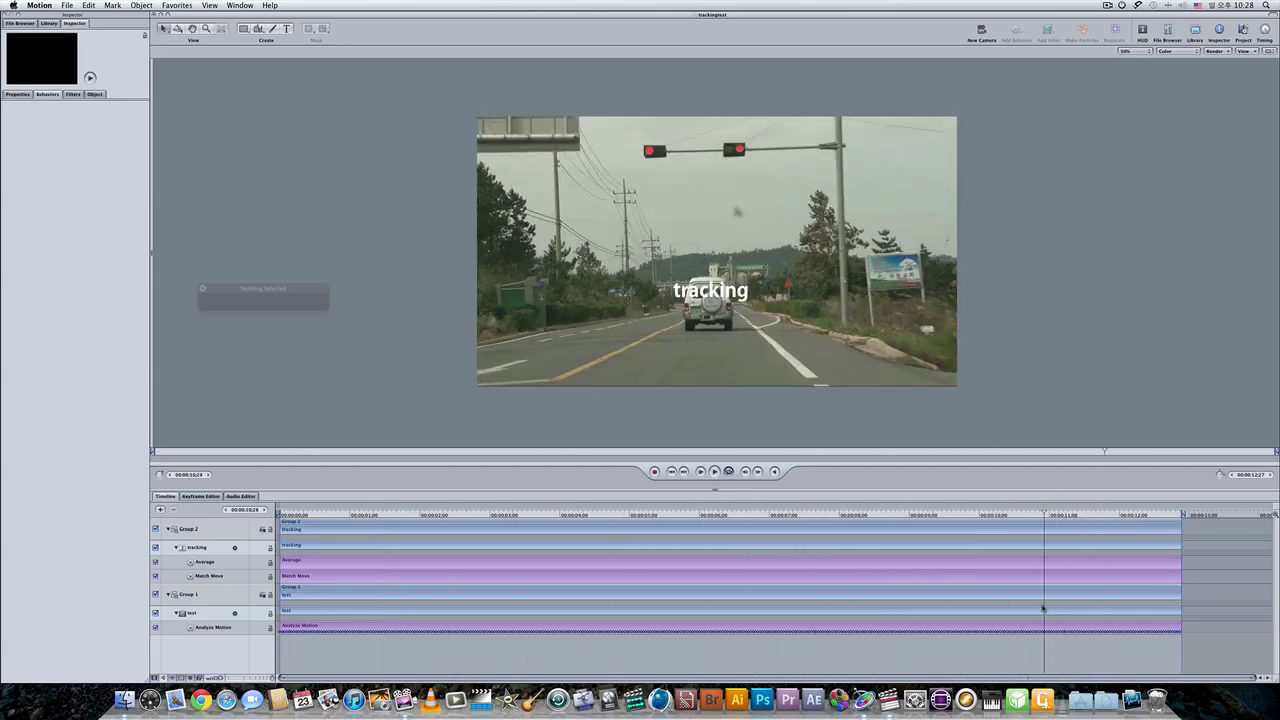